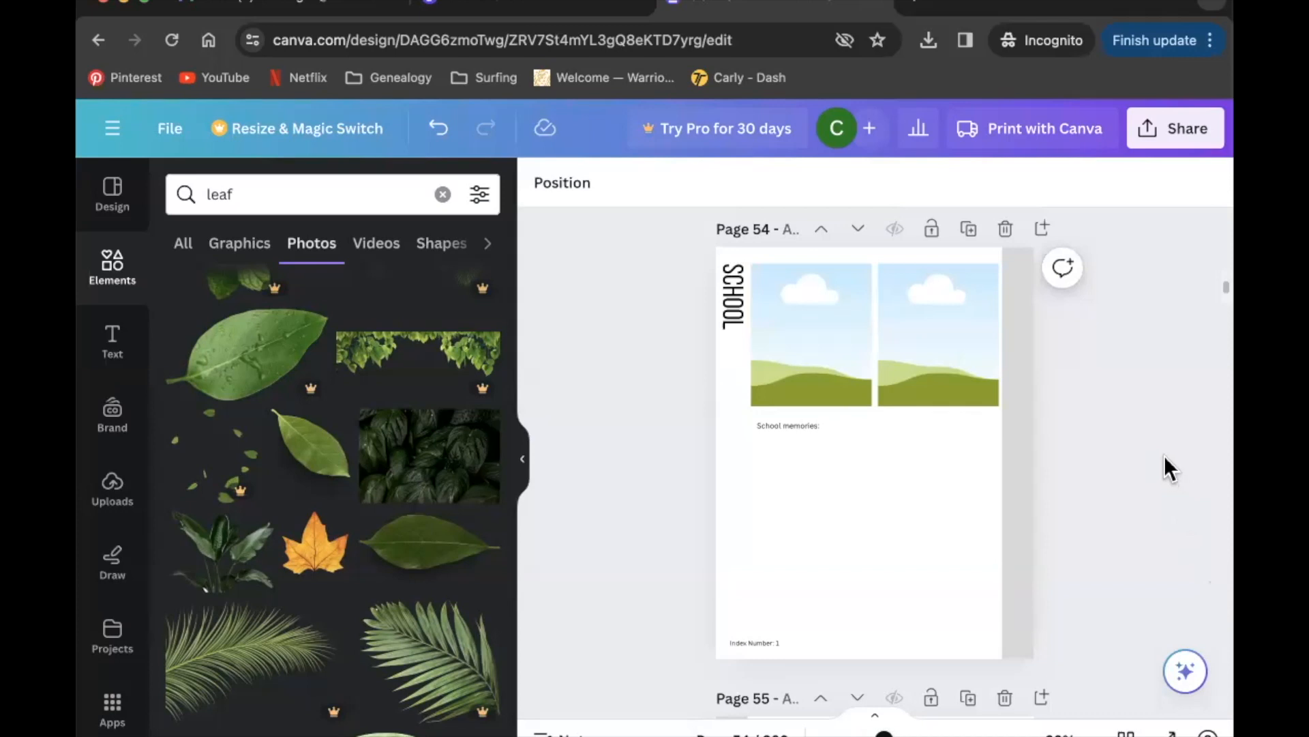
Look over the School page and the Education Records page that follows it
scroll(1165, 453, down, 5)
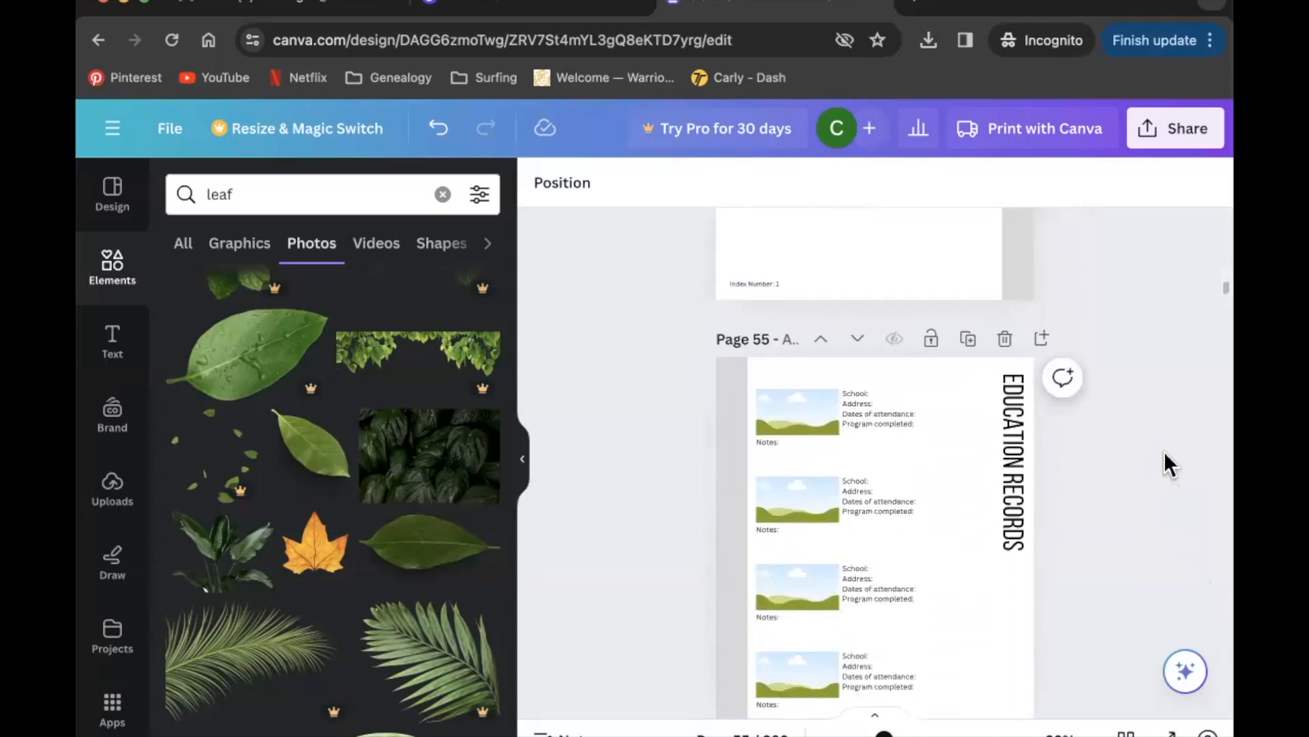
scroll(1164, 452, up, 5)
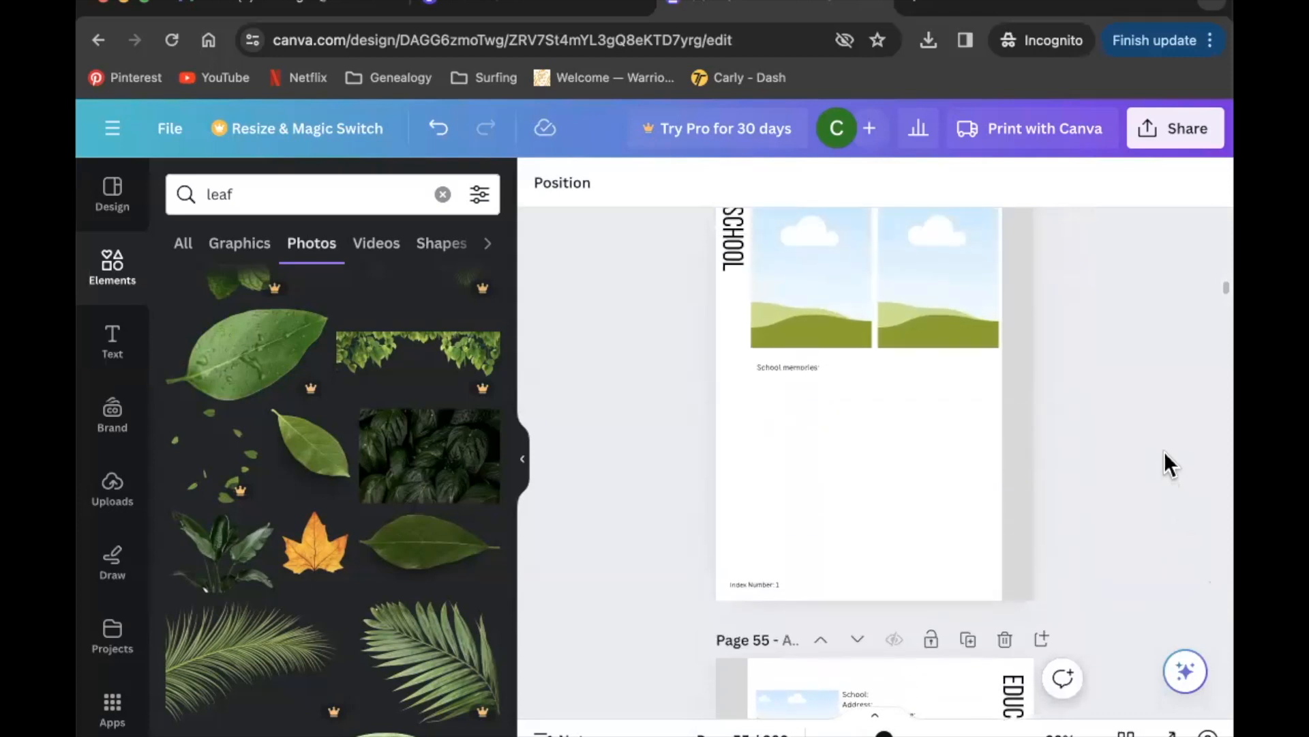
scroll(1164, 451, up, 1)
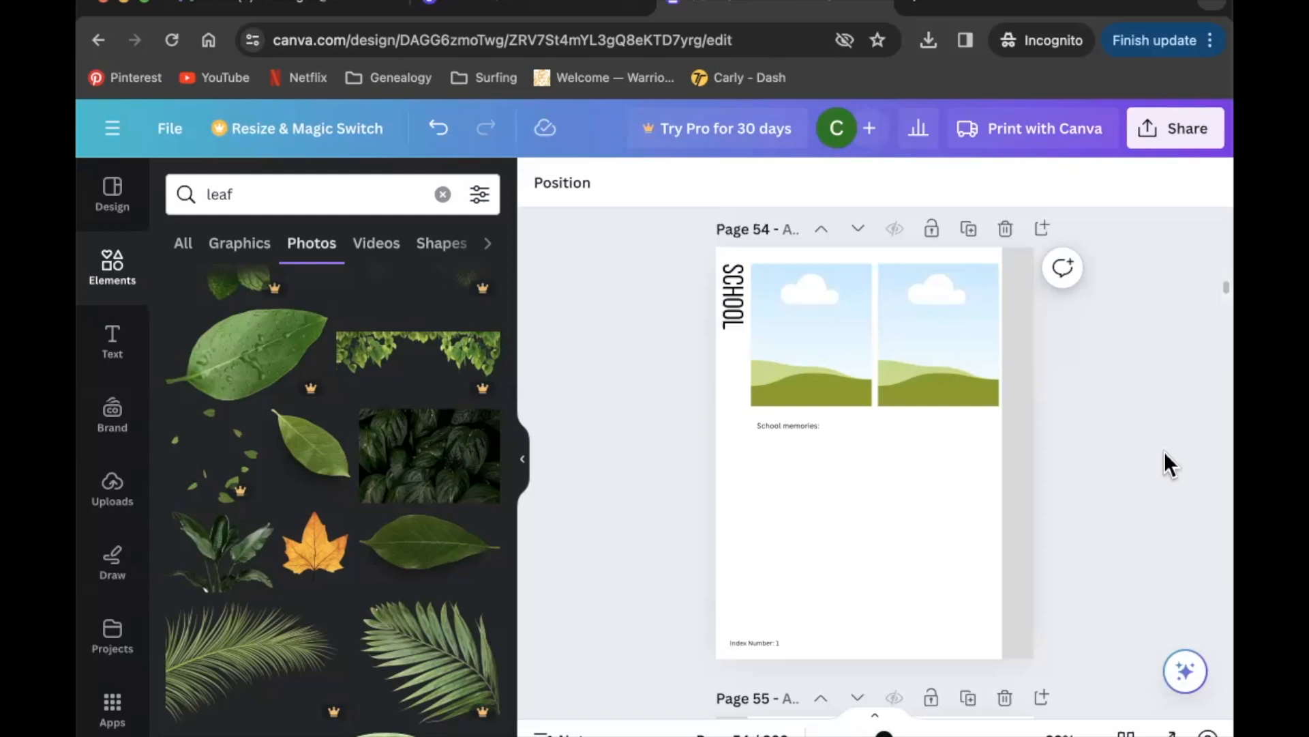
scroll(1164, 451, down, 5)
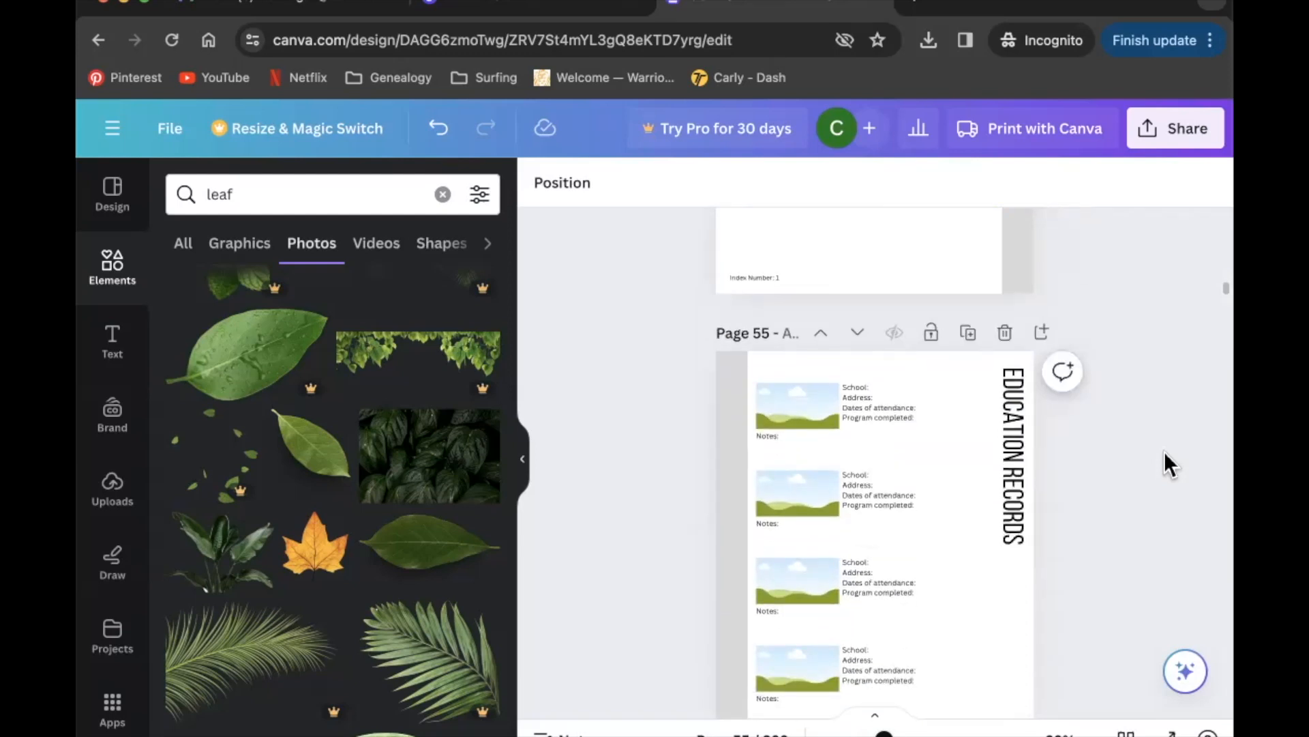
scroll(1164, 451, up, 5)
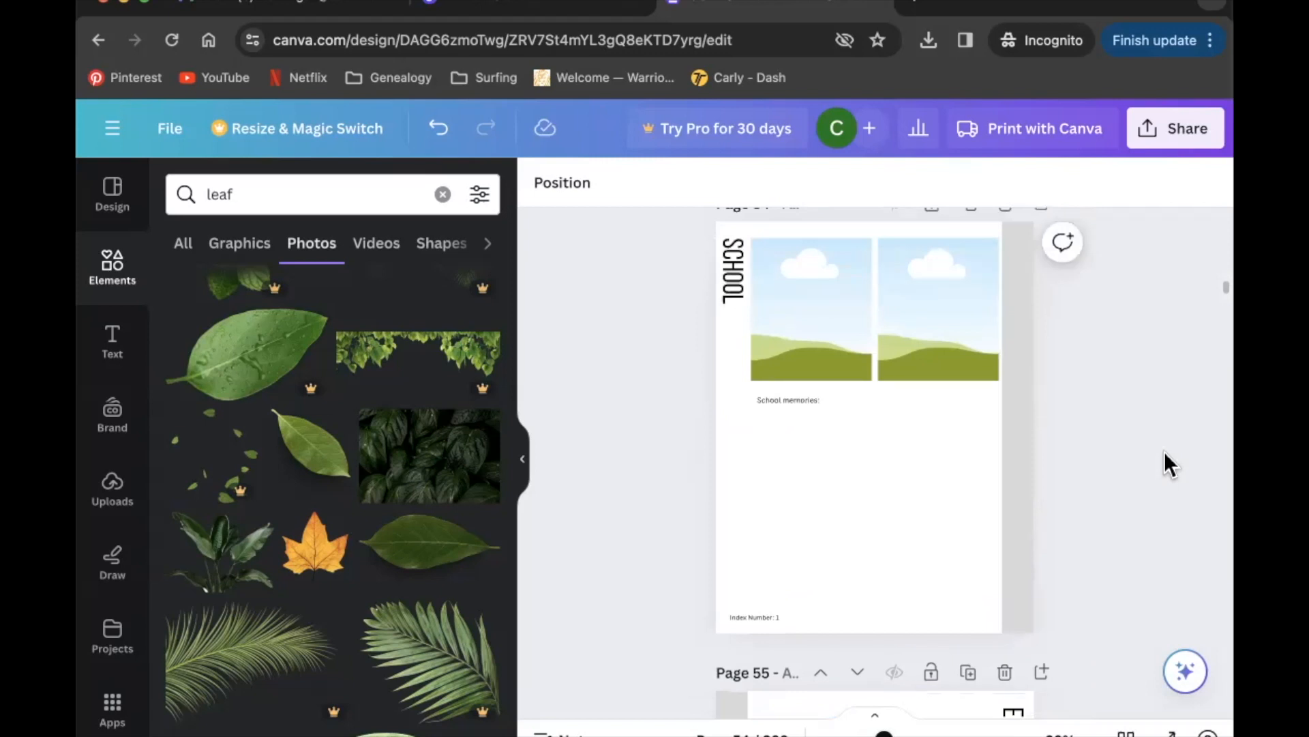
scroll(1164, 451, up, 1)
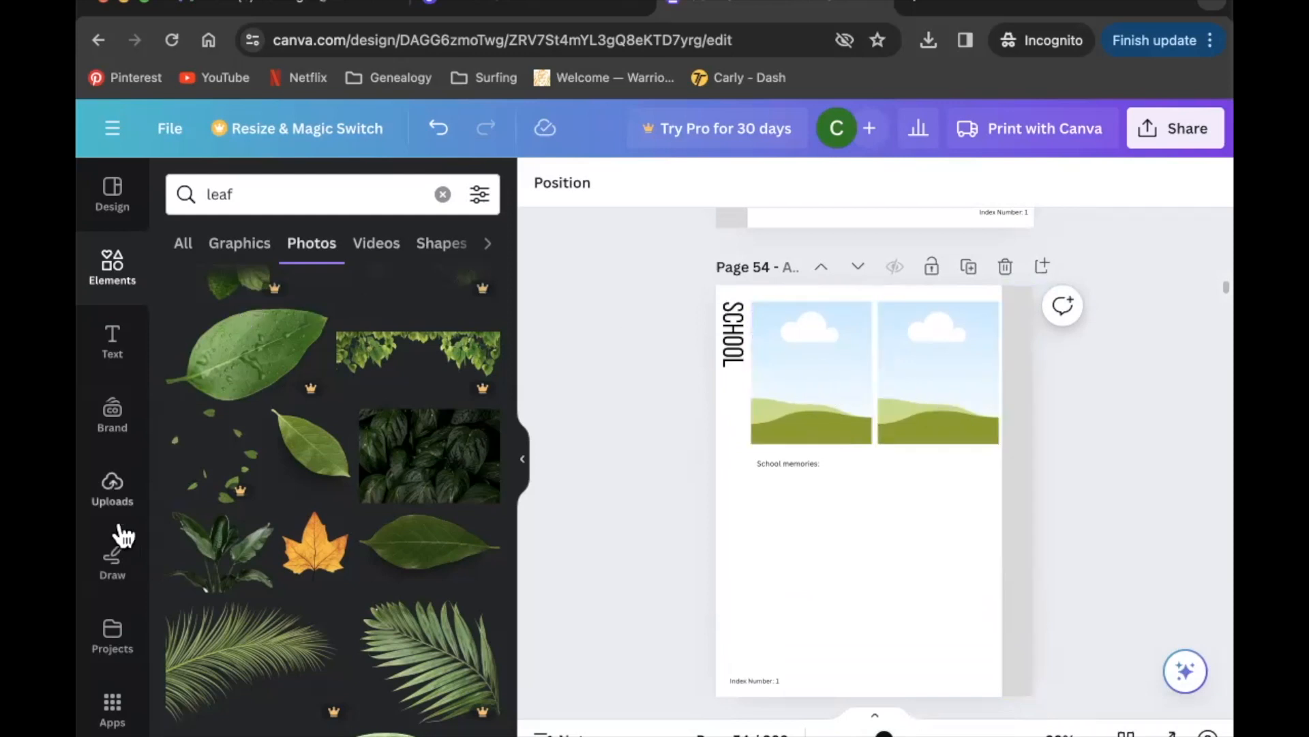
Upload the scanned school photos and documents to the design's image library
click(112, 505)
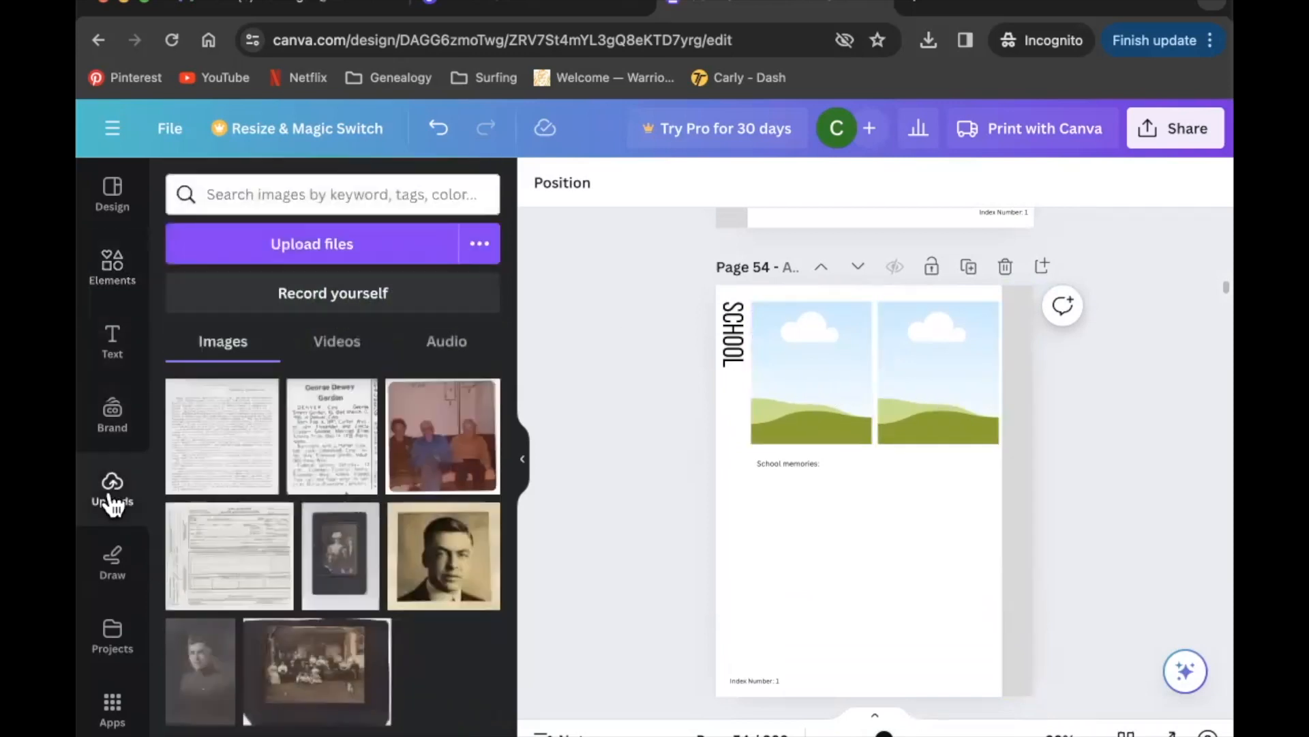
click(354, 245)
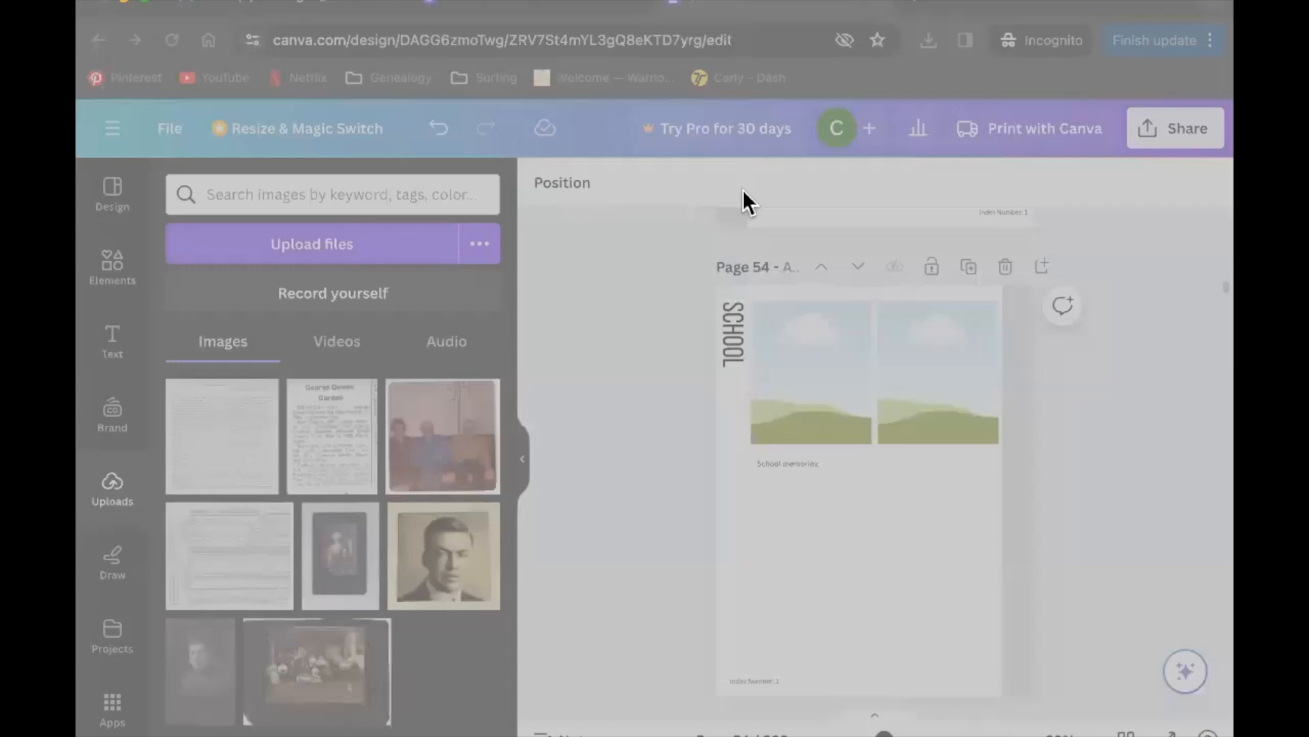
click(1005, 566)
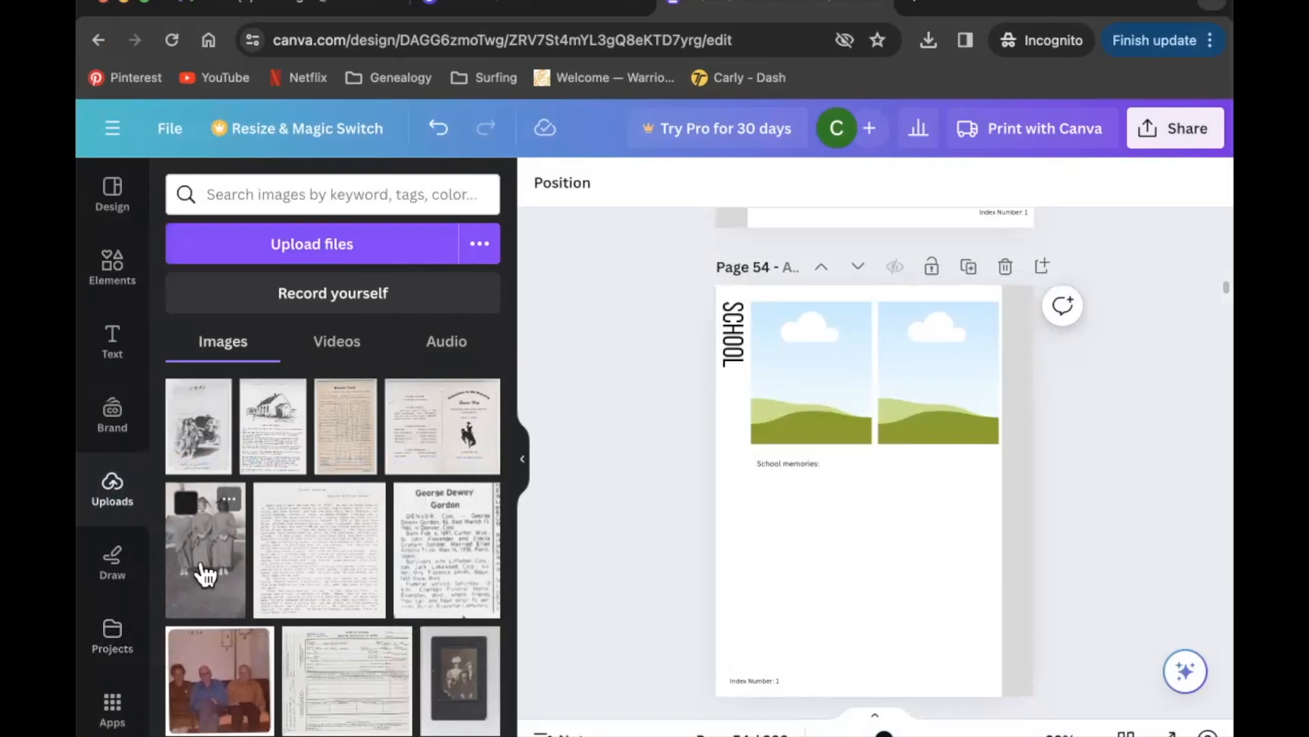
Place the photo of three graduates in the School page's left frame, enlarging and shifting it so the group fills the frame
drag(205, 573, 832, 403)
double_click(826, 375)
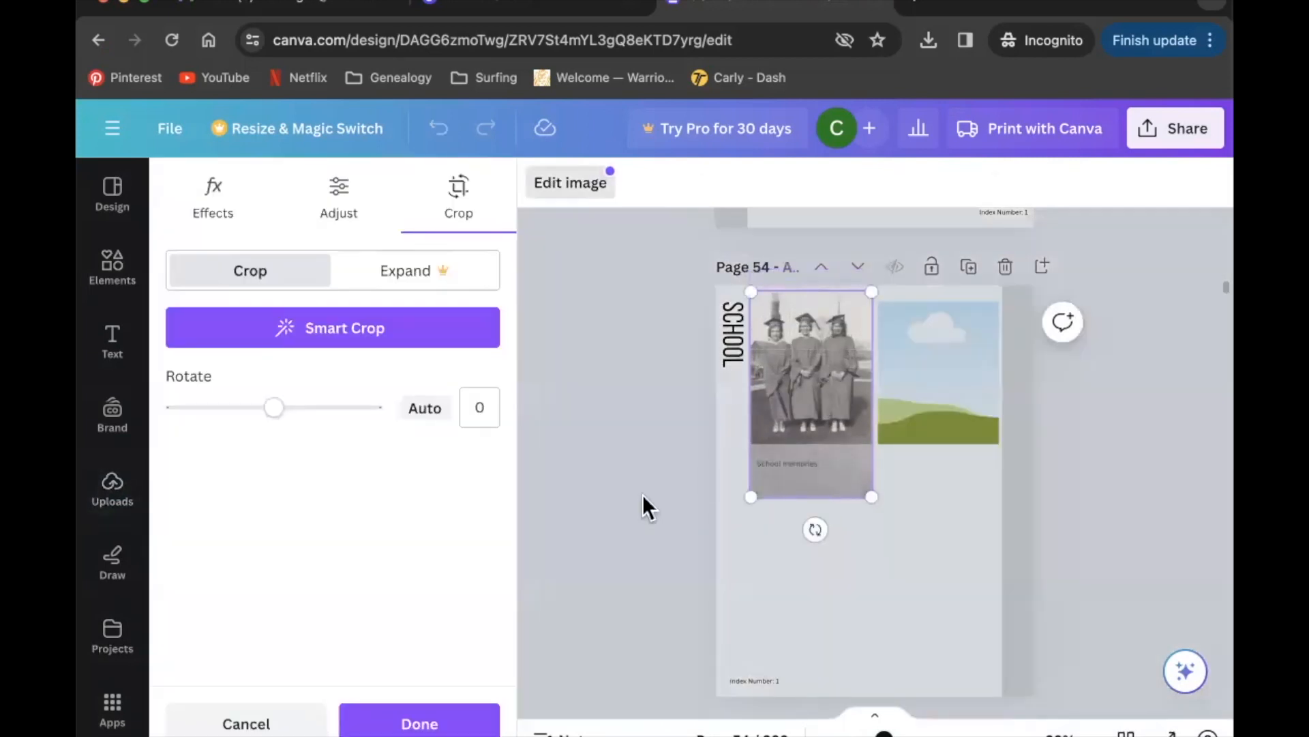
drag(876, 502, 892, 520)
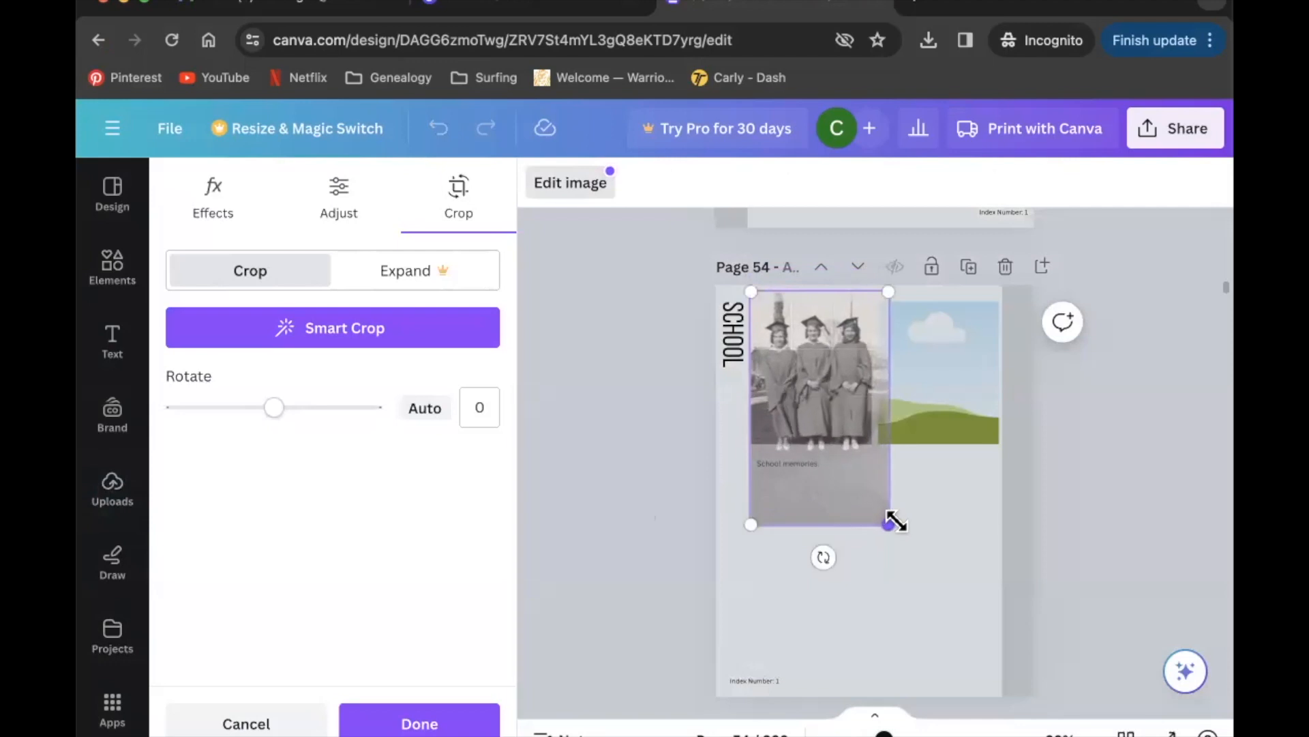
drag(839, 389, 838, 371)
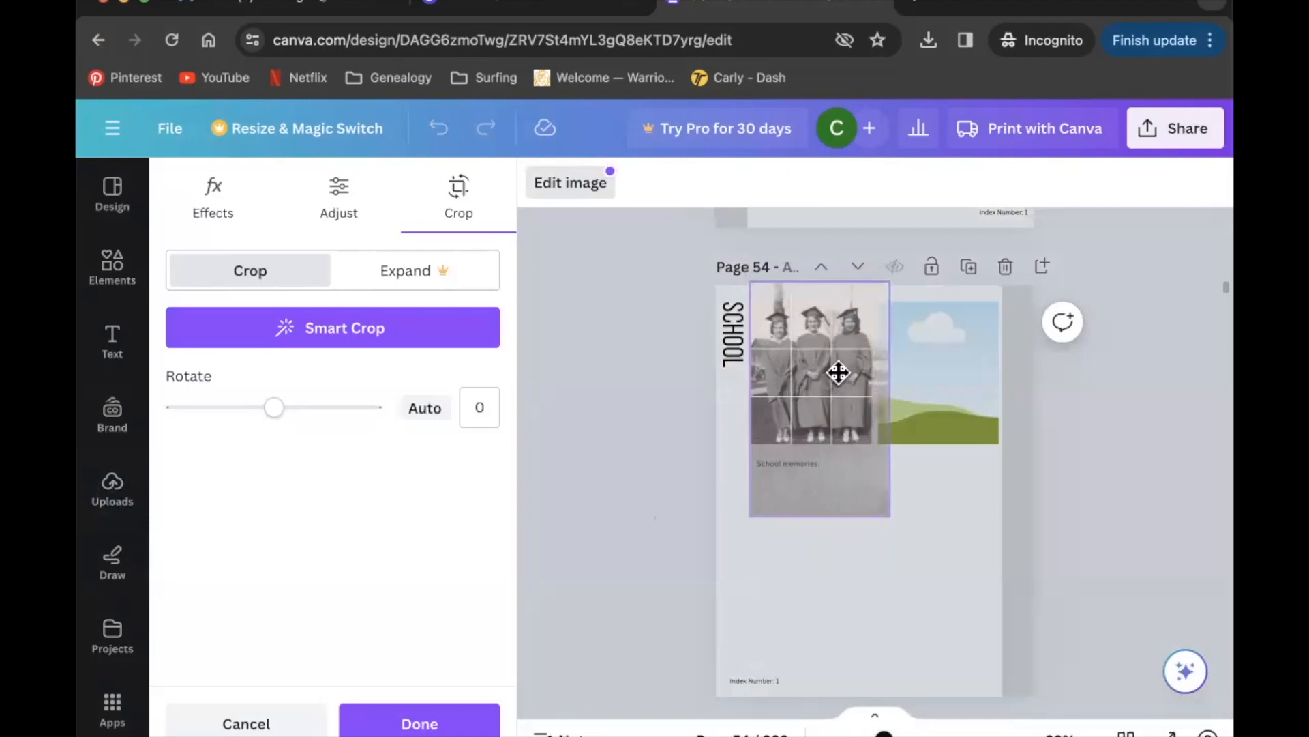
click(599, 499)
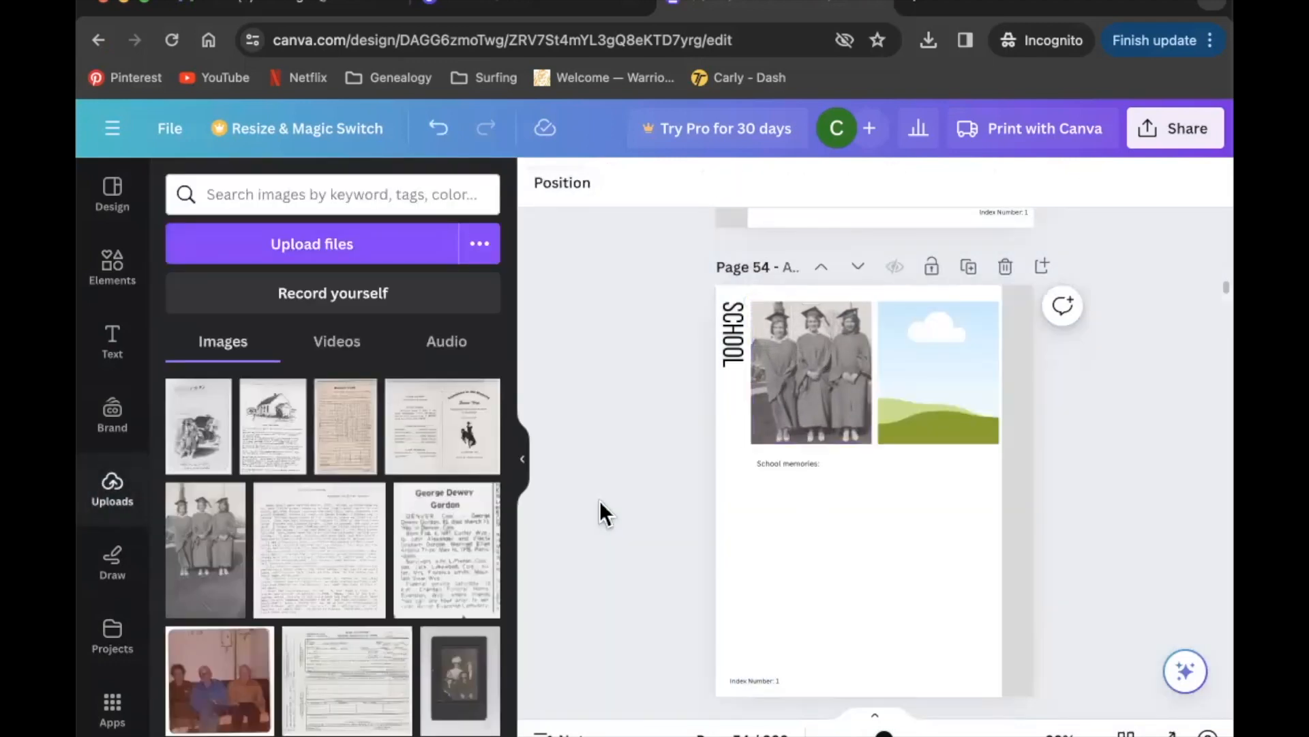
Place the same graduation photo in the right frame and adjust its crop so all three graduates fill it
drag(205, 567, 940, 409)
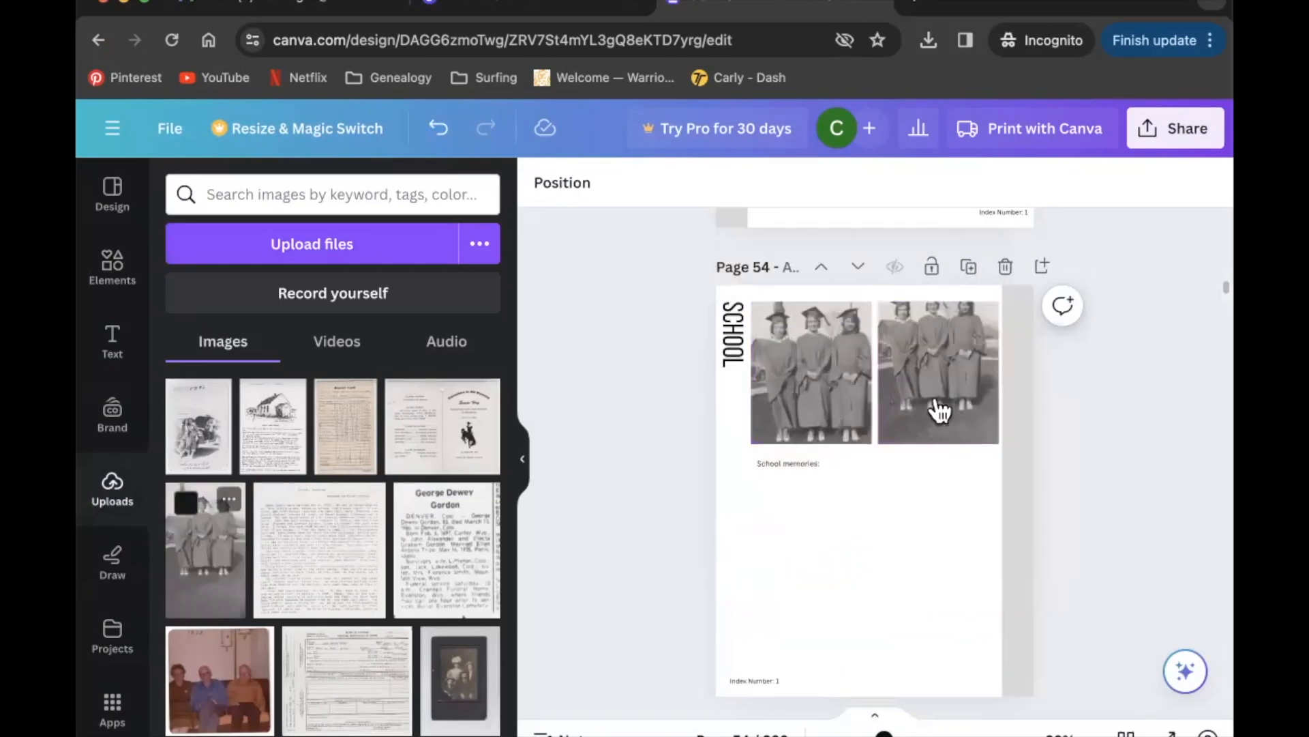
click(938, 402)
double_click(935, 396)
drag(879, 476, 872, 520)
drag(969, 376, 982, 382)
click(817, 551)
Recrop the left frame's photo to a close-up of the leftmost graduate's head and shoulders
click(820, 365)
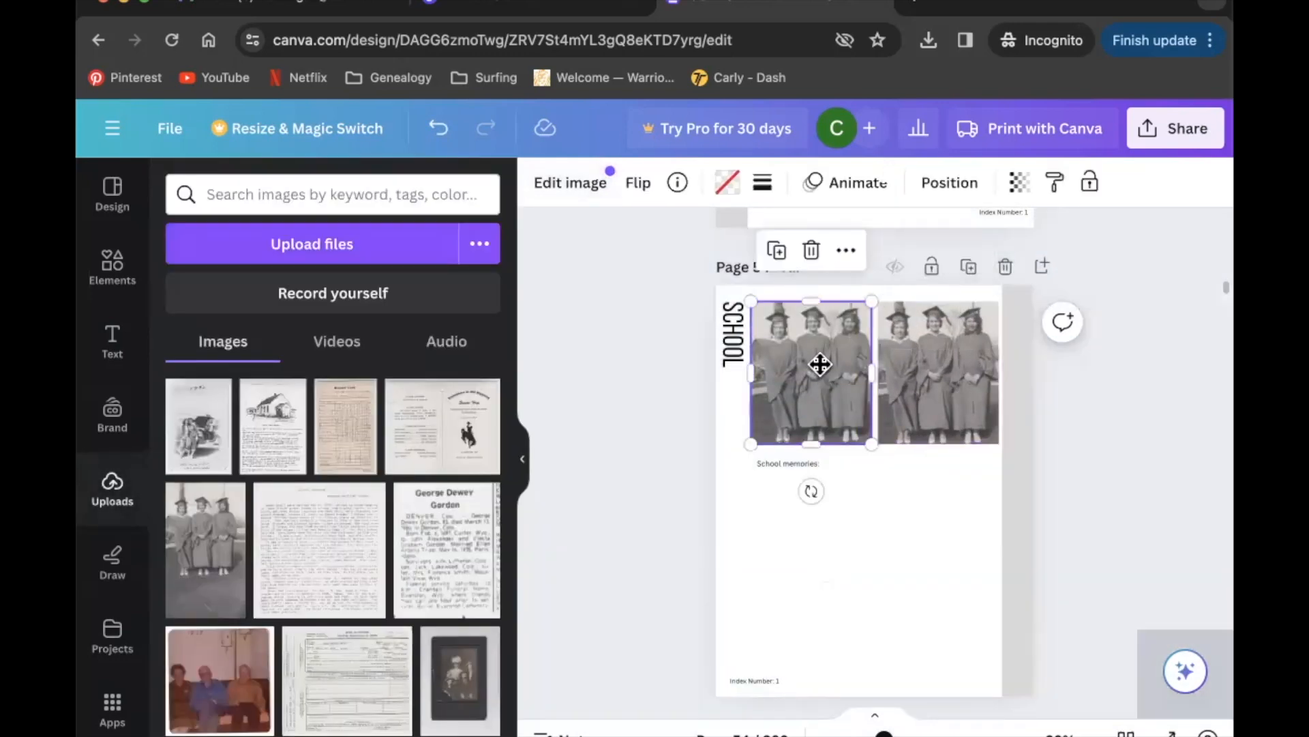
double_click(820, 365)
drag(745, 517, 542, 716)
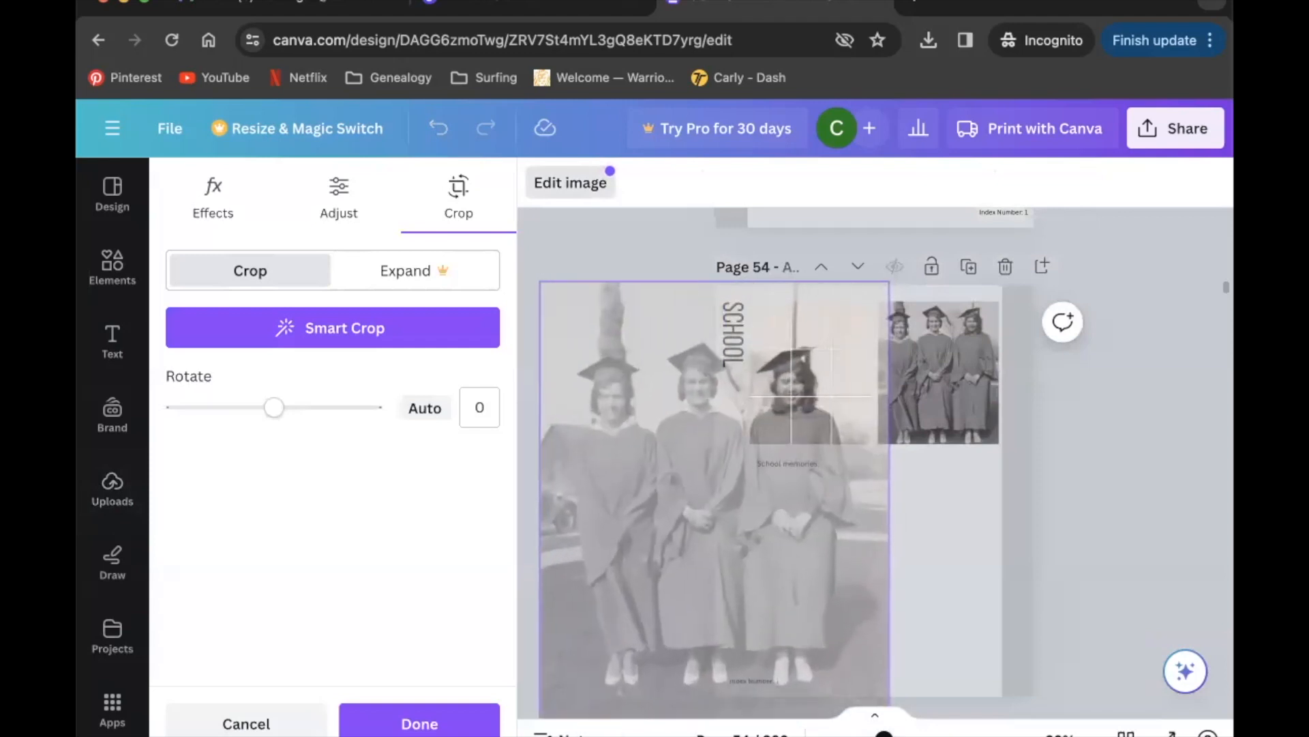
drag(587, 546, 816, 493)
drag(620, 154, 544, 110)
drag(672, 529, 752, 681)
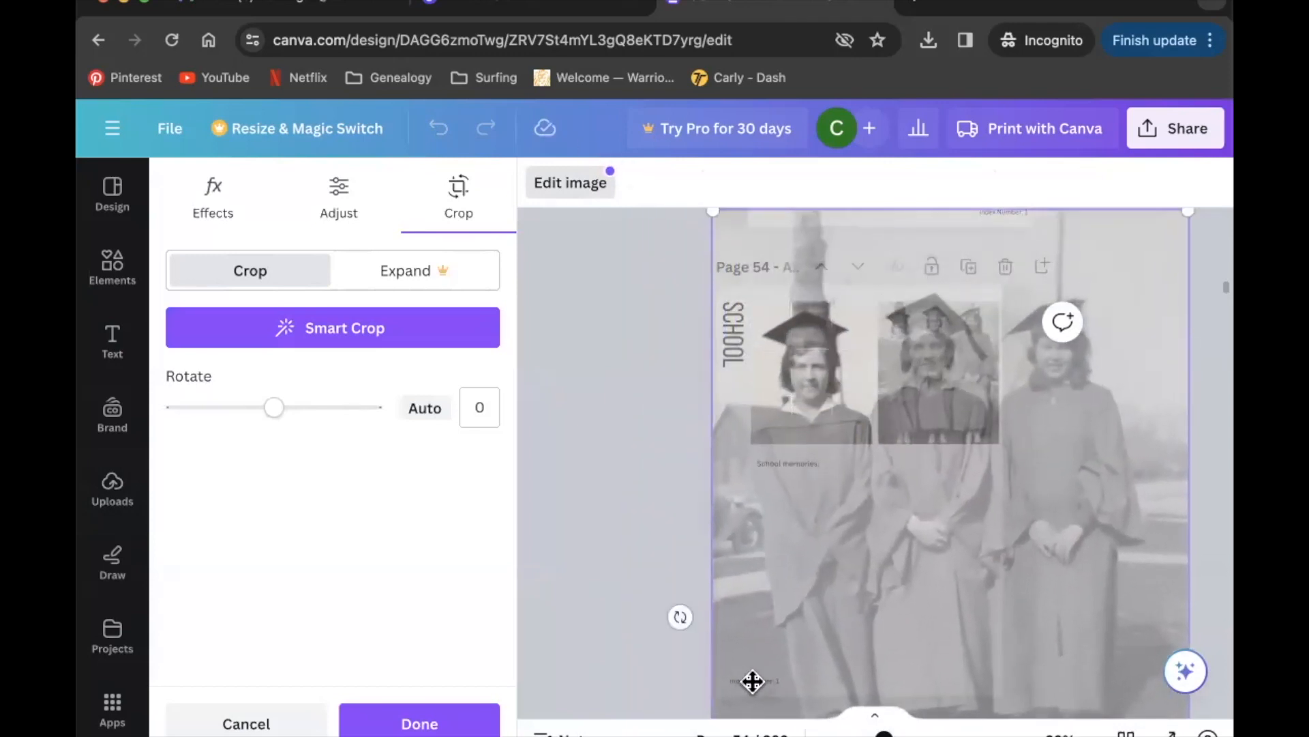
click(620, 522)
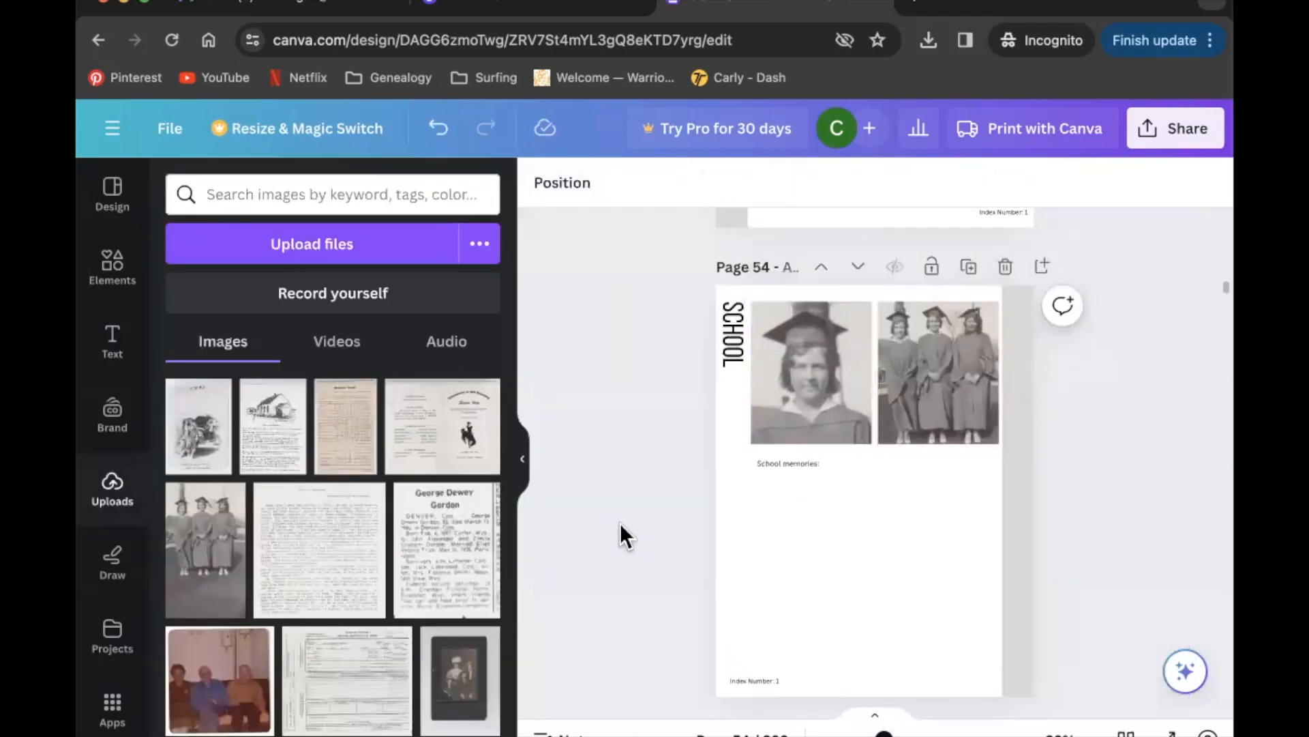
Add "Type information about the school and her education and her friends..." after the "School memories:" label on page 54
click(786, 464)
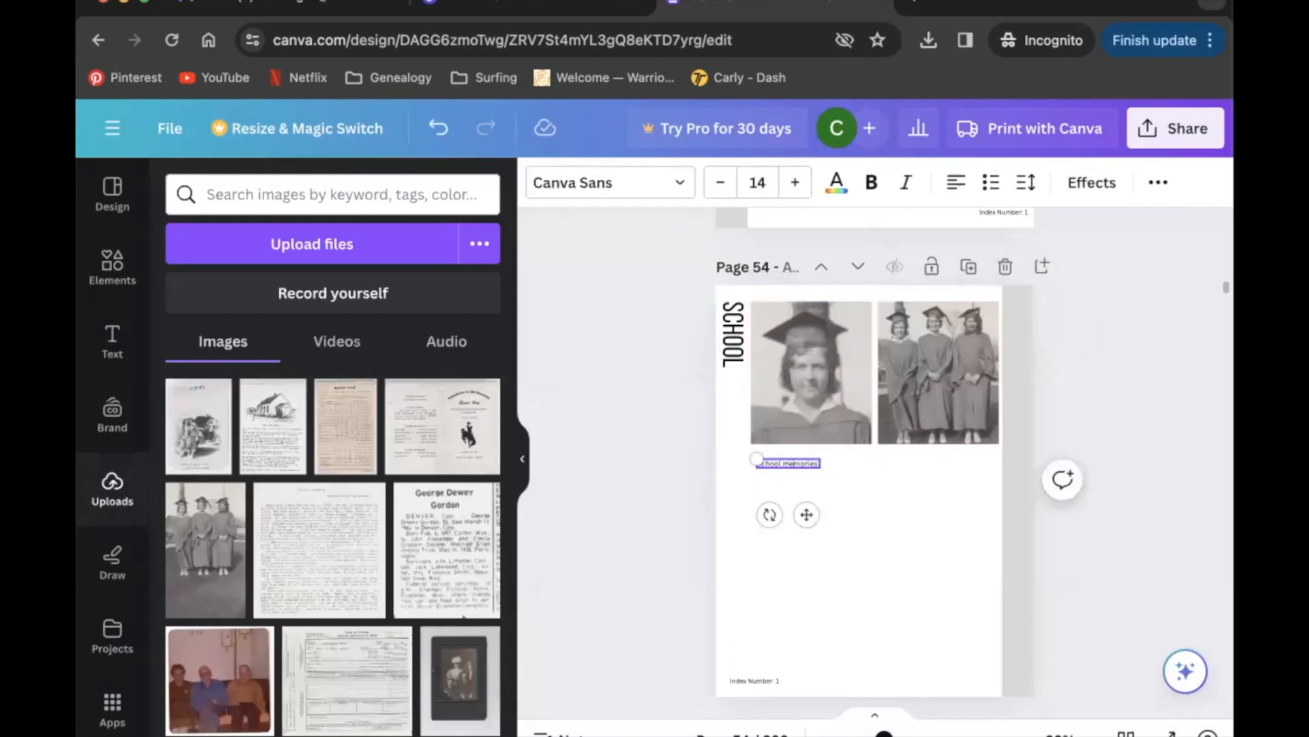
drag(884, 734, 924, 729)
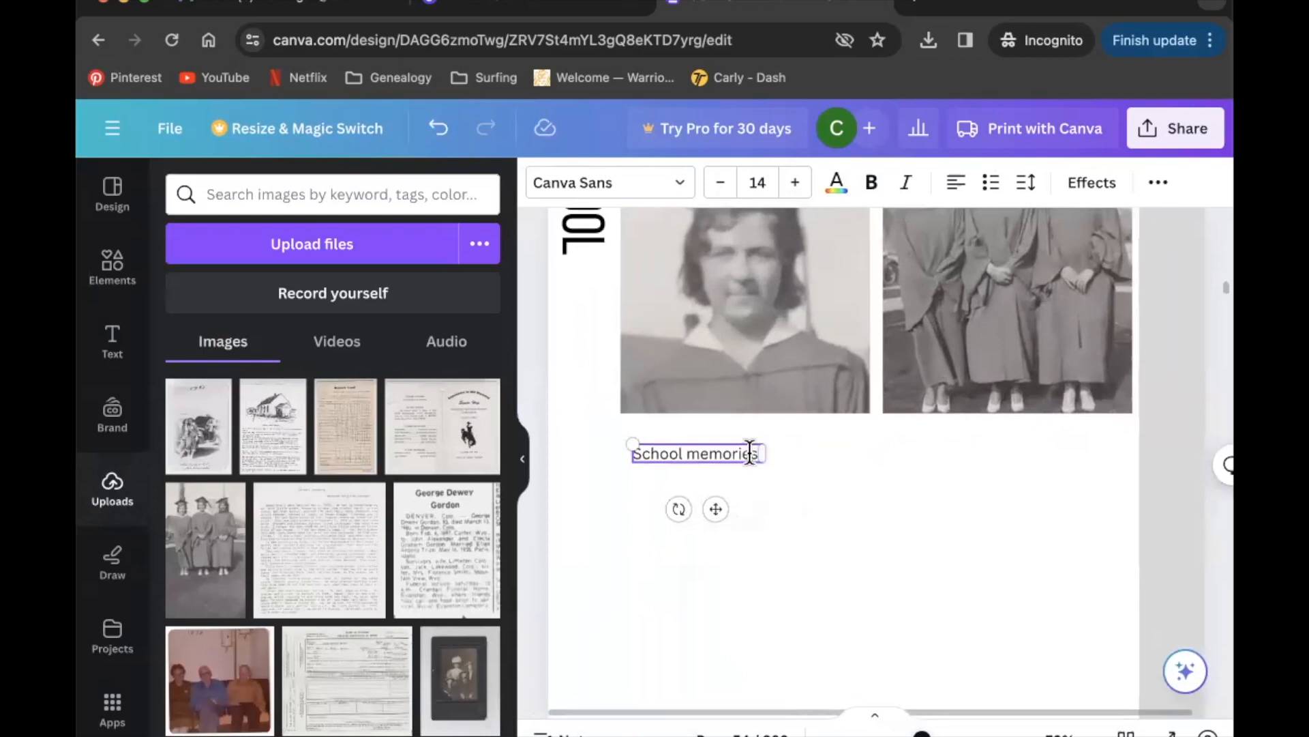
text(: T)
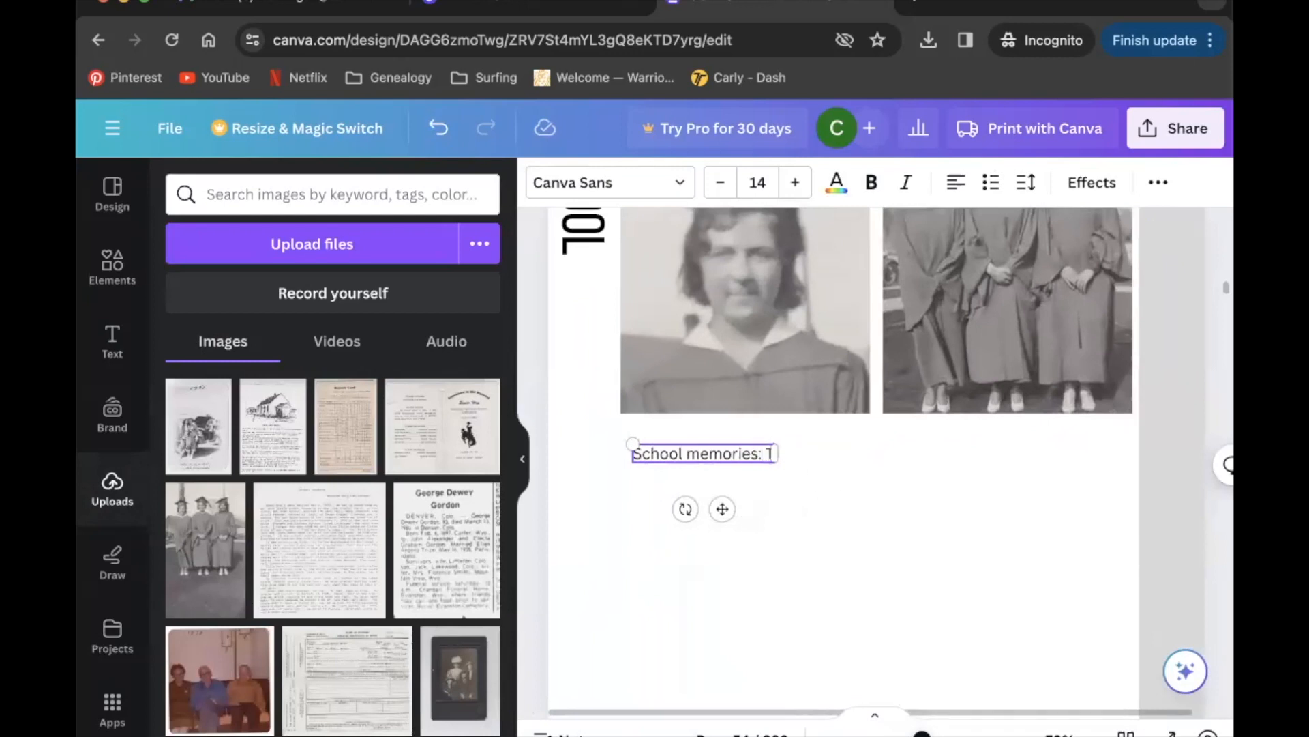
text(ype information about his)
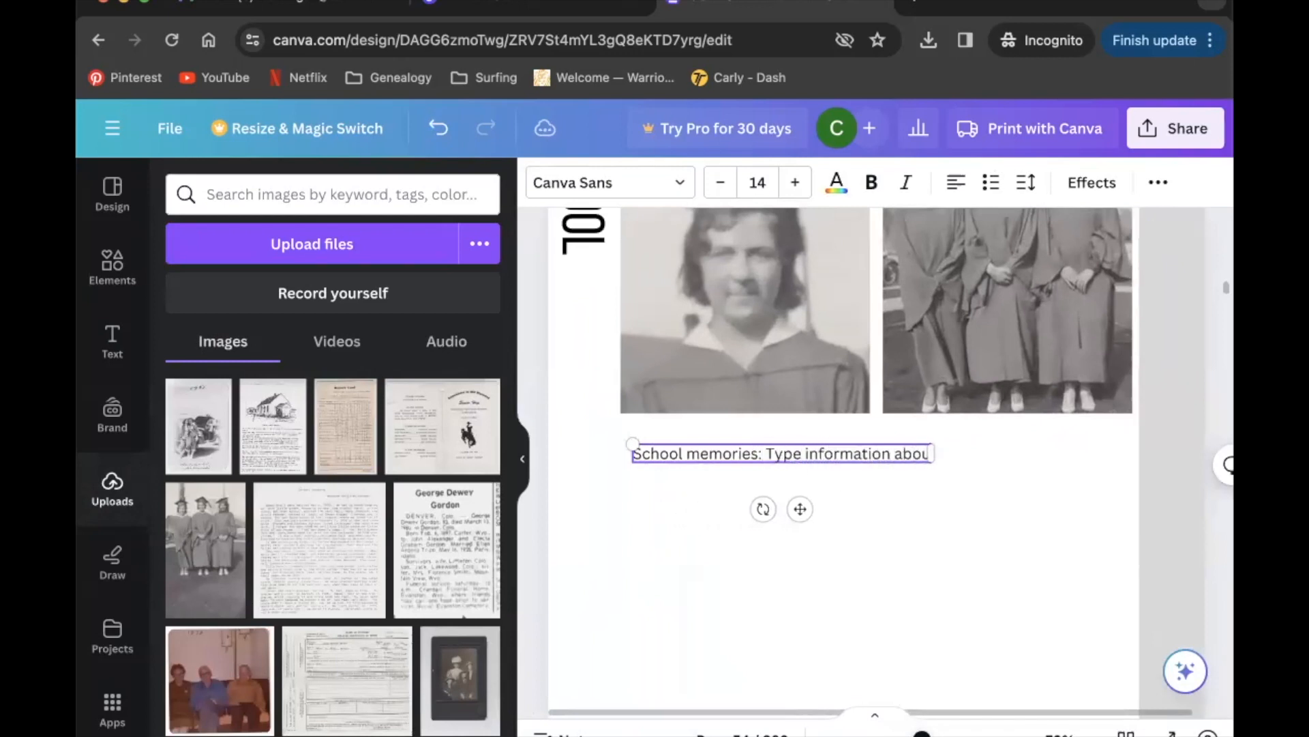
key(BackSpace)
key(BackSpace)
key(BackSpace)
text(the)
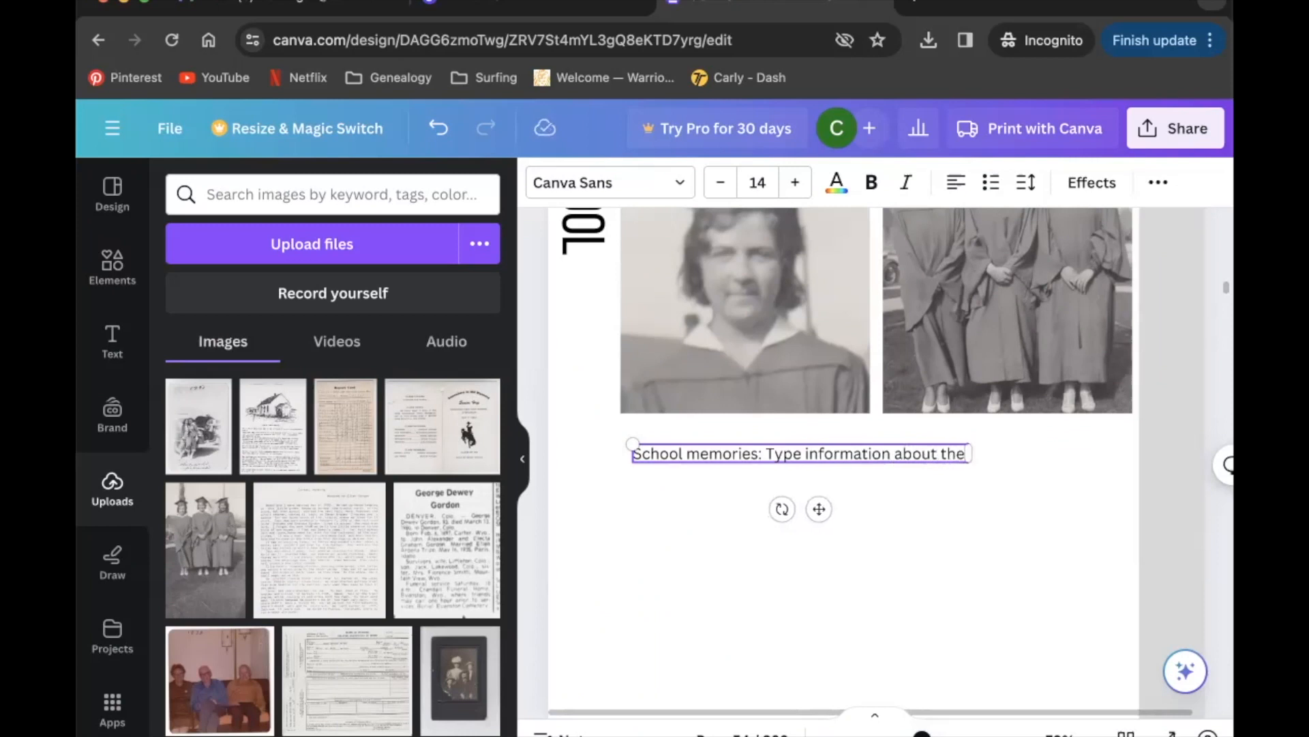
text( school and her educ)
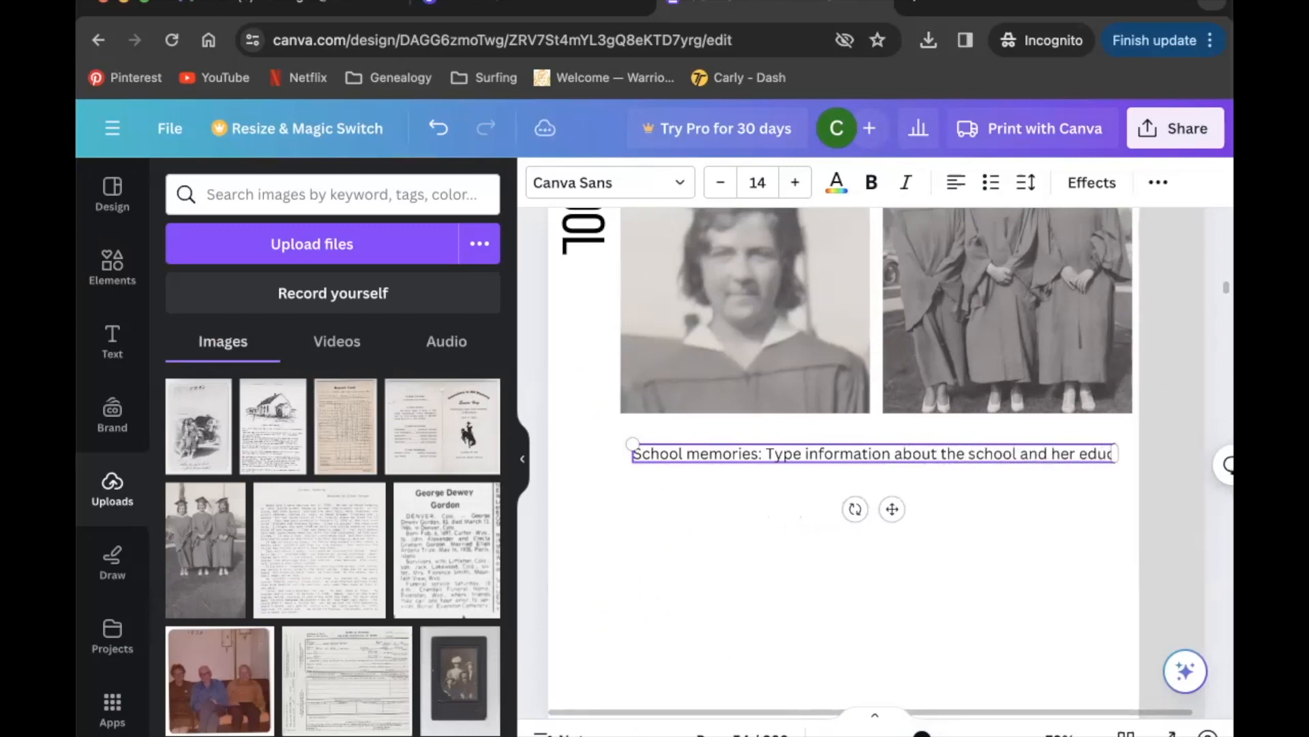
text(ation and her friends...)
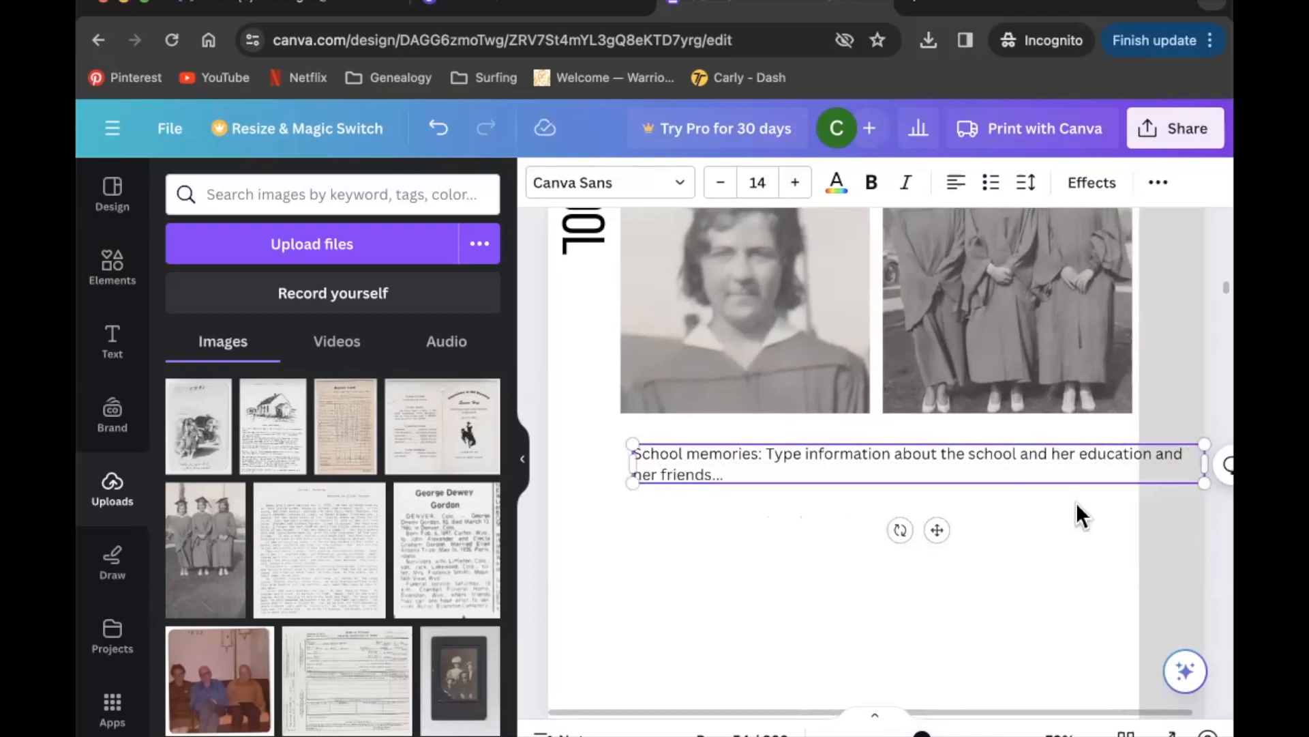
Narrow the School memories text box to the right photo's edge and delete the sample text after the label
drag(1205, 463, 1131, 478)
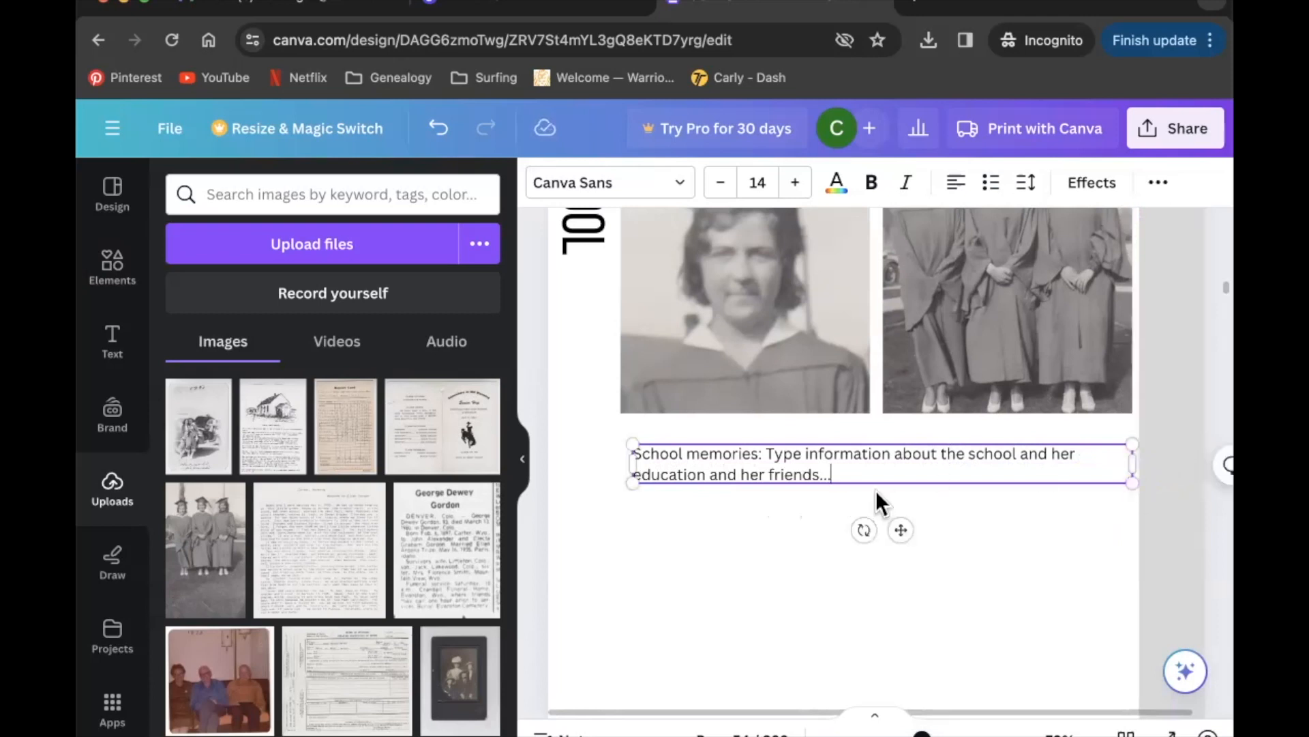
drag(843, 472, 769, 463)
key(BackSpace)
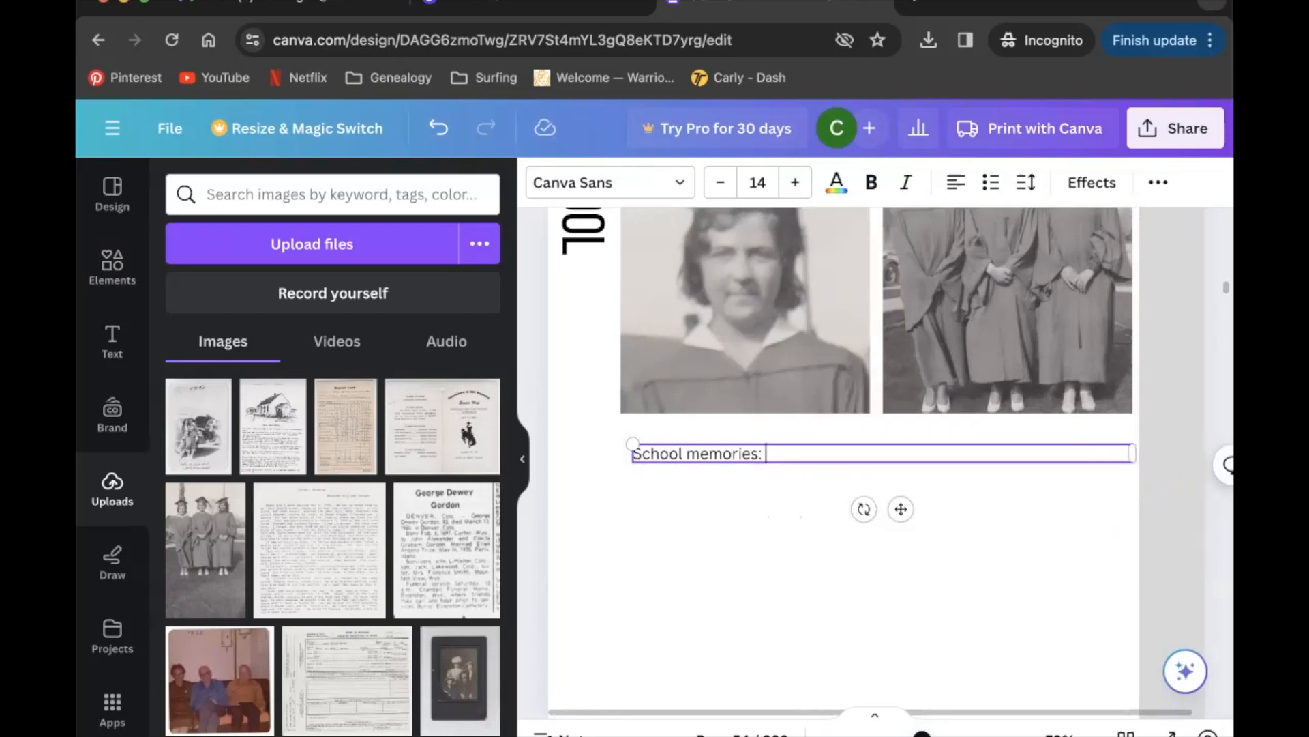
click(805, 573)
Add the uploaded schoolhouse document below the photos on page 54 and crop off its top strip
drag(922, 730, 894, 724)
scroll(882, 597, down, 2)
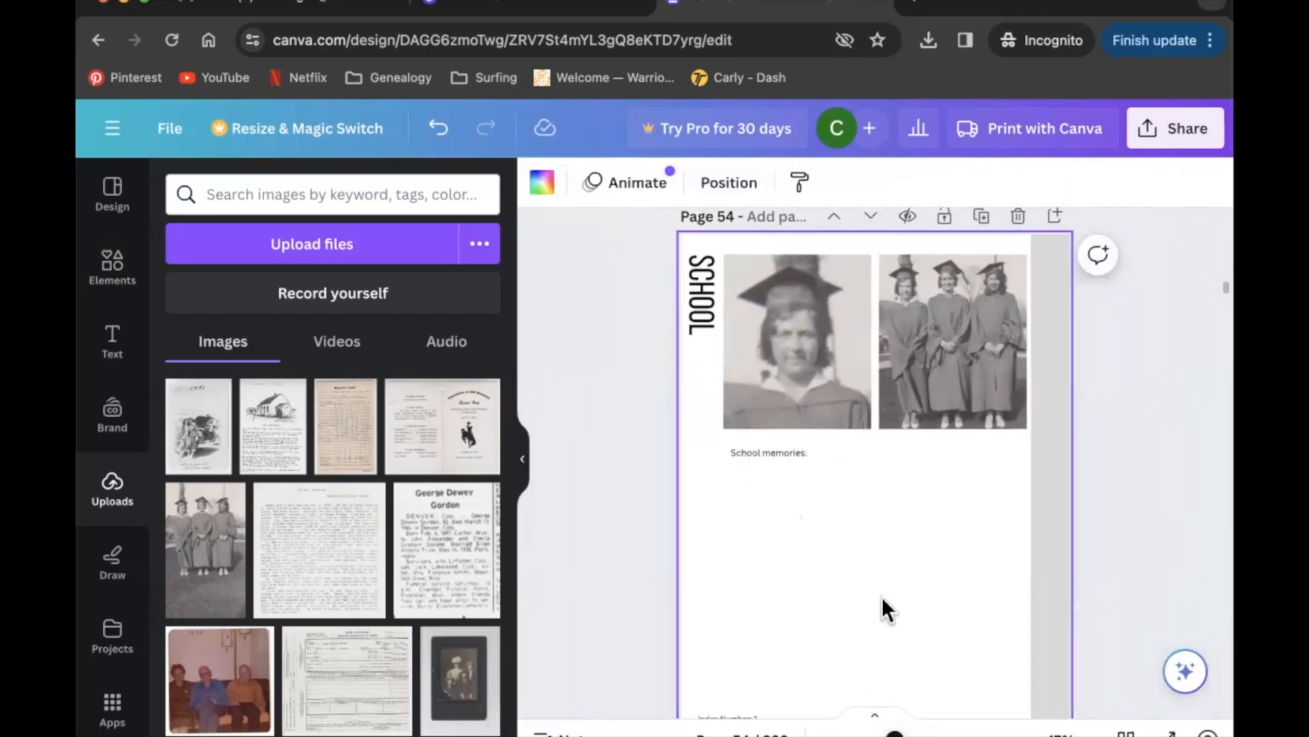
scroll(882, 596, up, 1)
drag(259, 430, 809, 487)
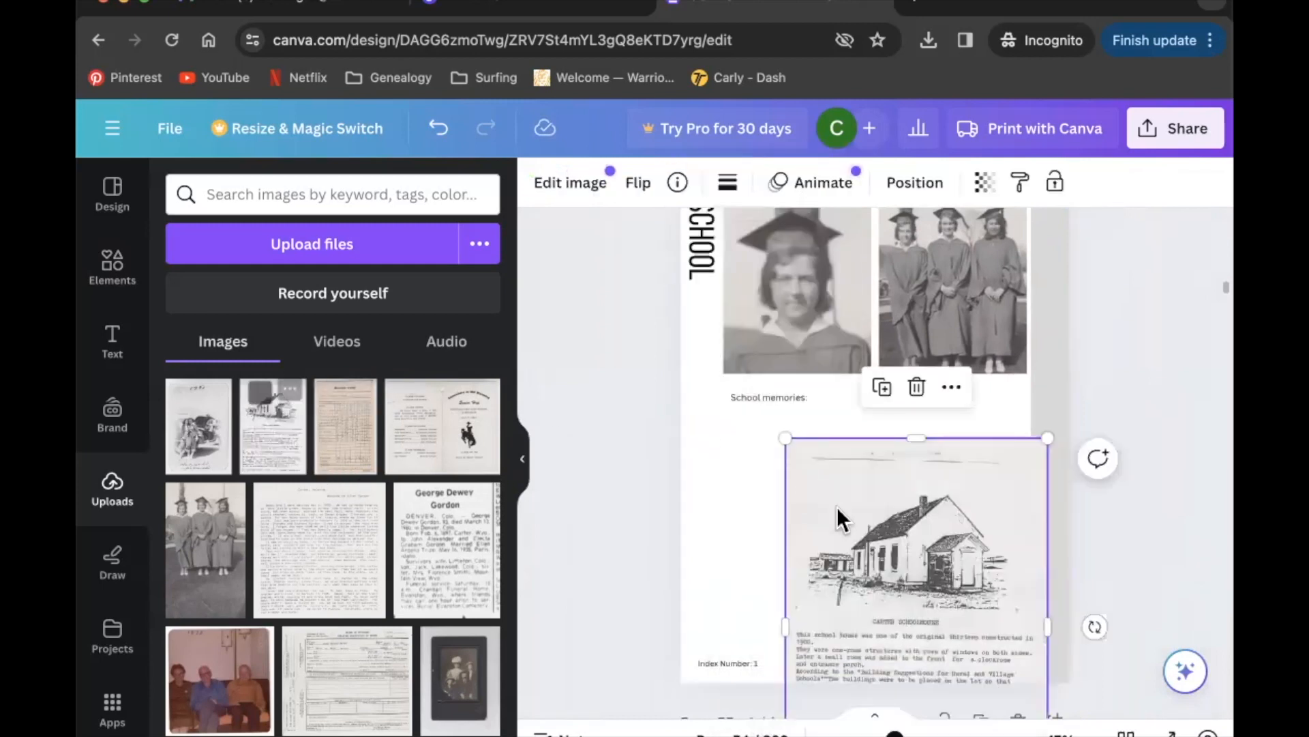
drag(867, 535, 857, 460)
double_click(894, 464)
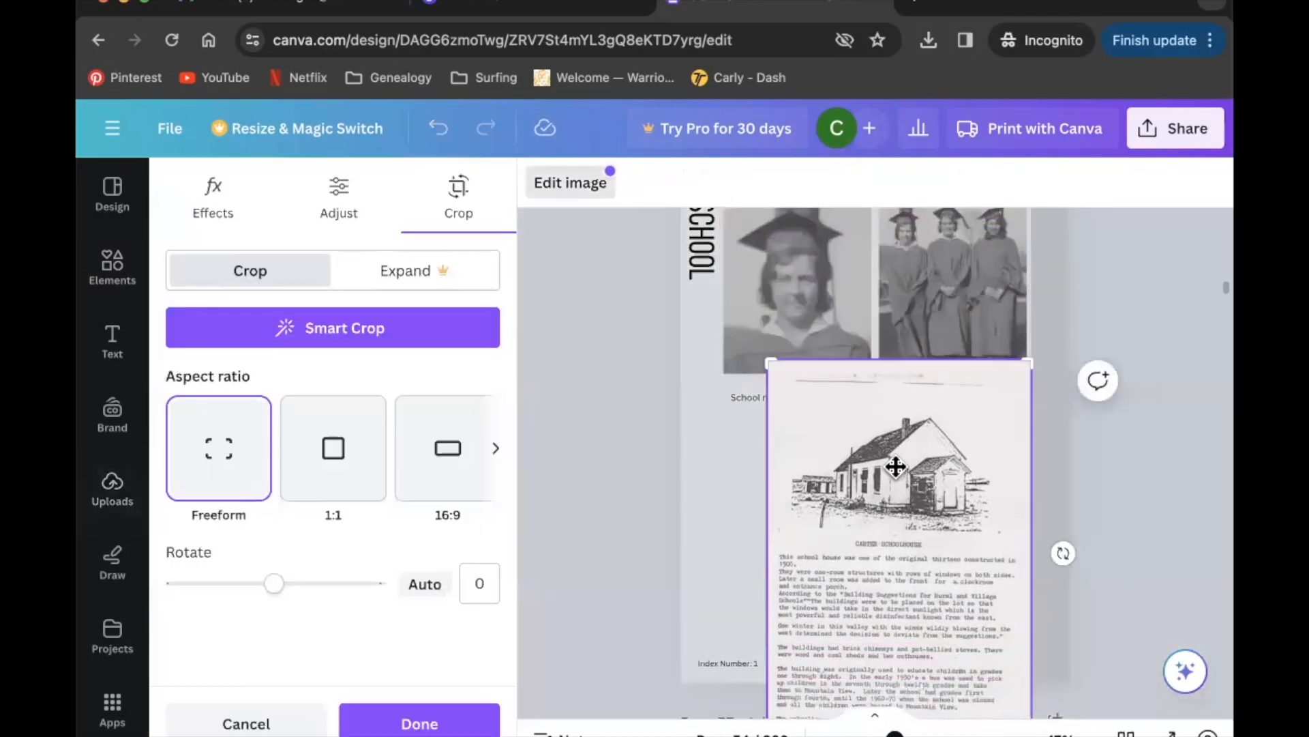
drag(1027, 363, 1026, 406)
click(712, 498)
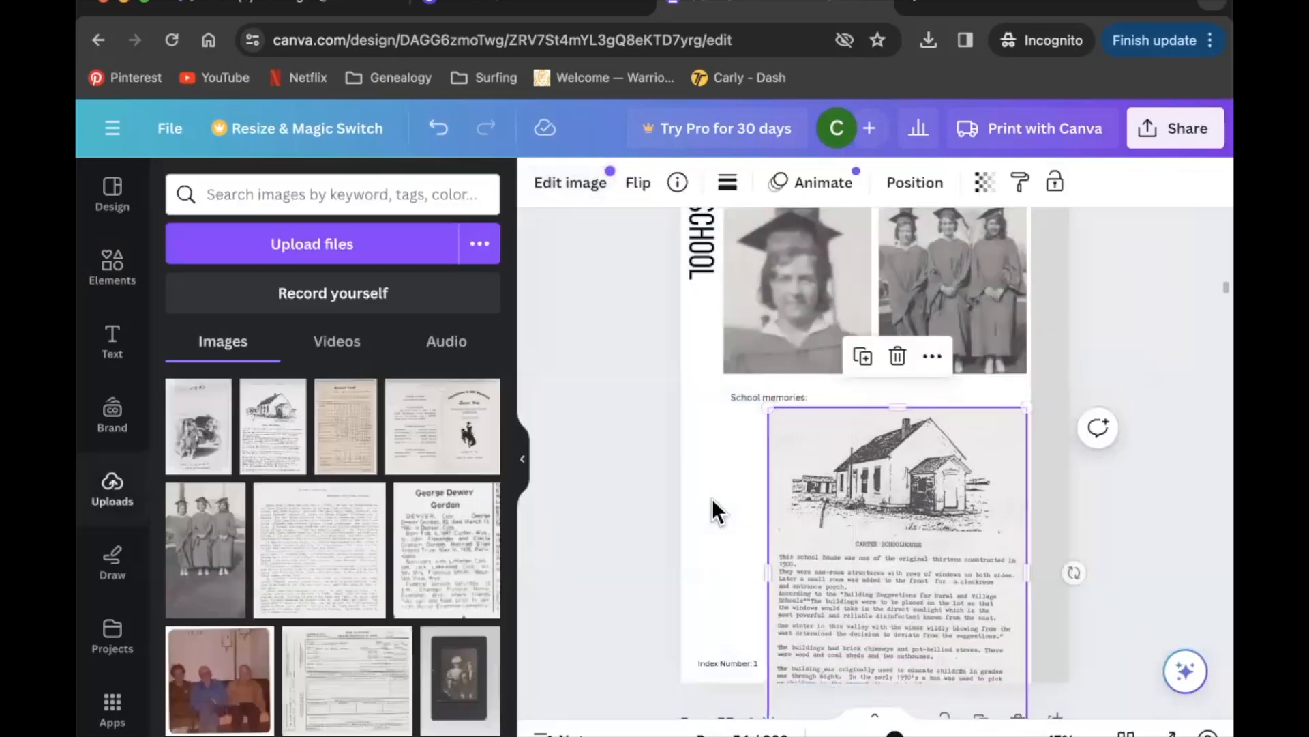
Shrink the schoolhouse document and centre it beneath the two photos, between the School memories label and the index number
drag(843, 534, 844, 437)
drag(1026, 636, 955, 540)
drag(909, 383, 915, 527)
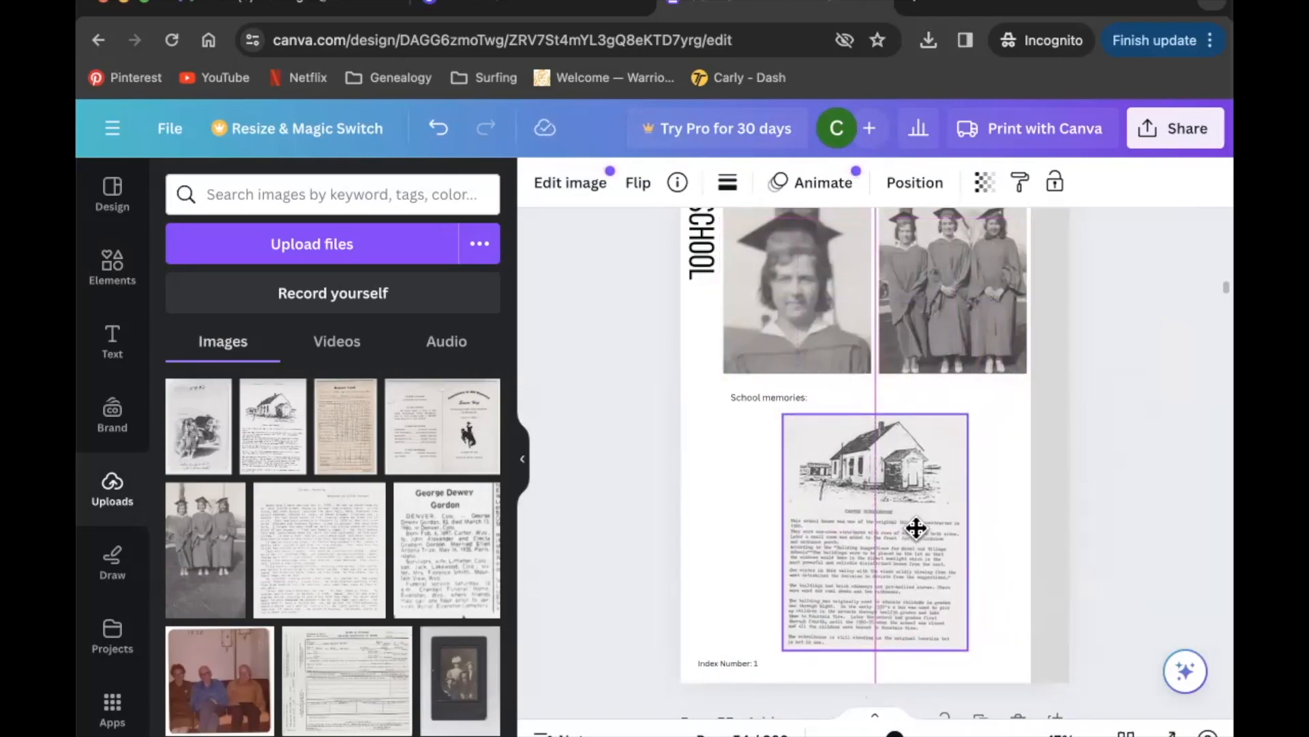
click(1006, 518)
scroll(1006, 518, up, 1)
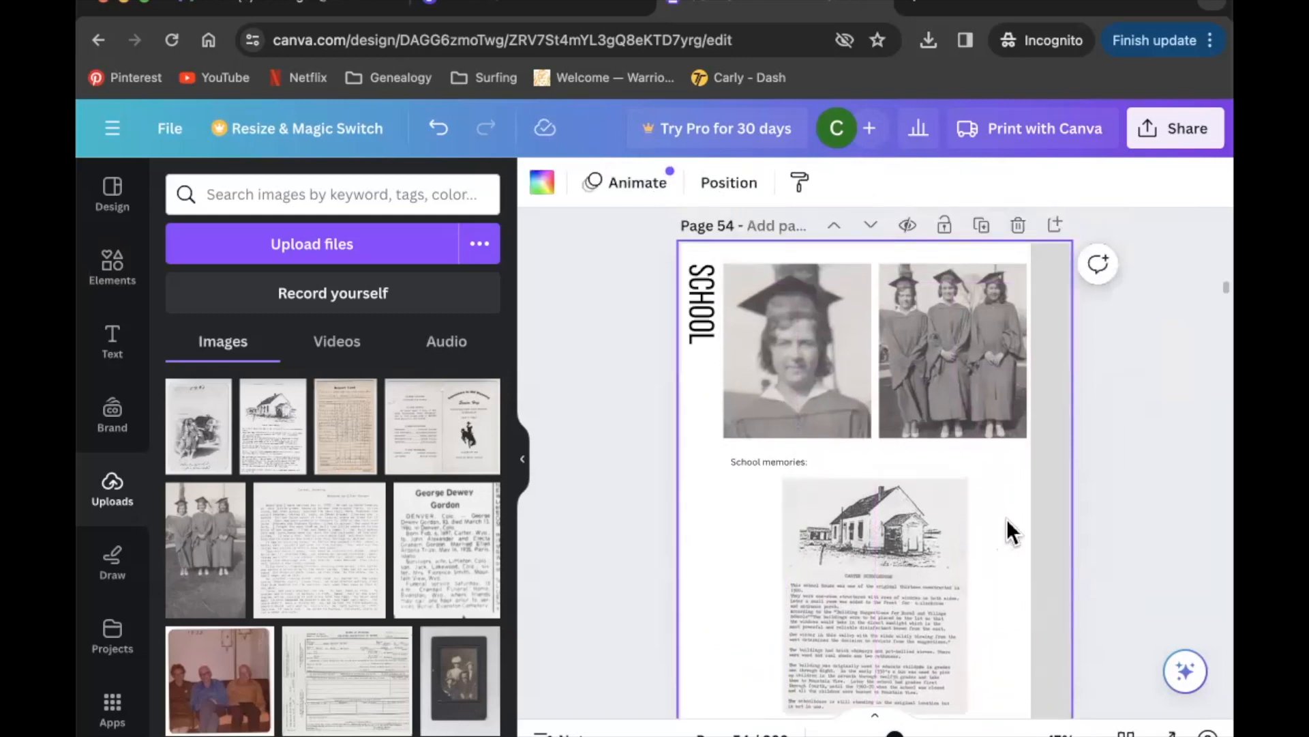
scroll(1007, 518, down, 1)
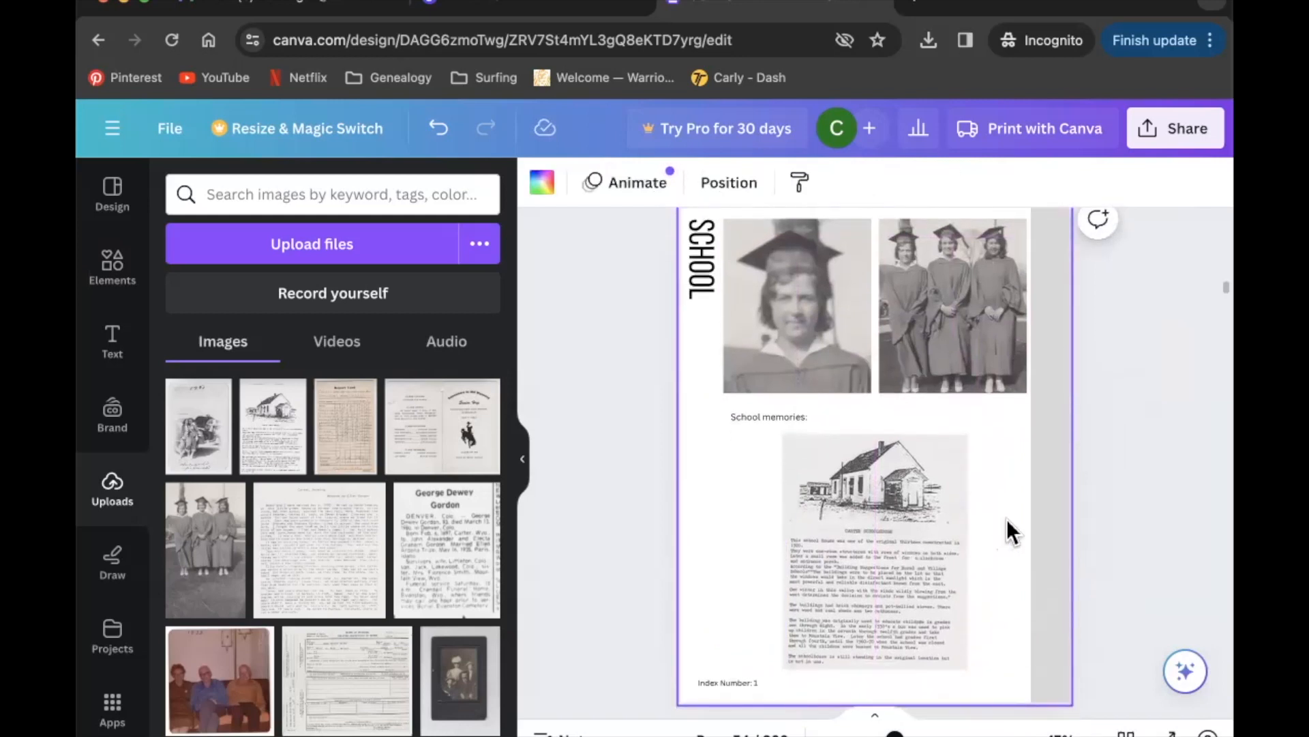
scroll(1007, 518, down, 5)
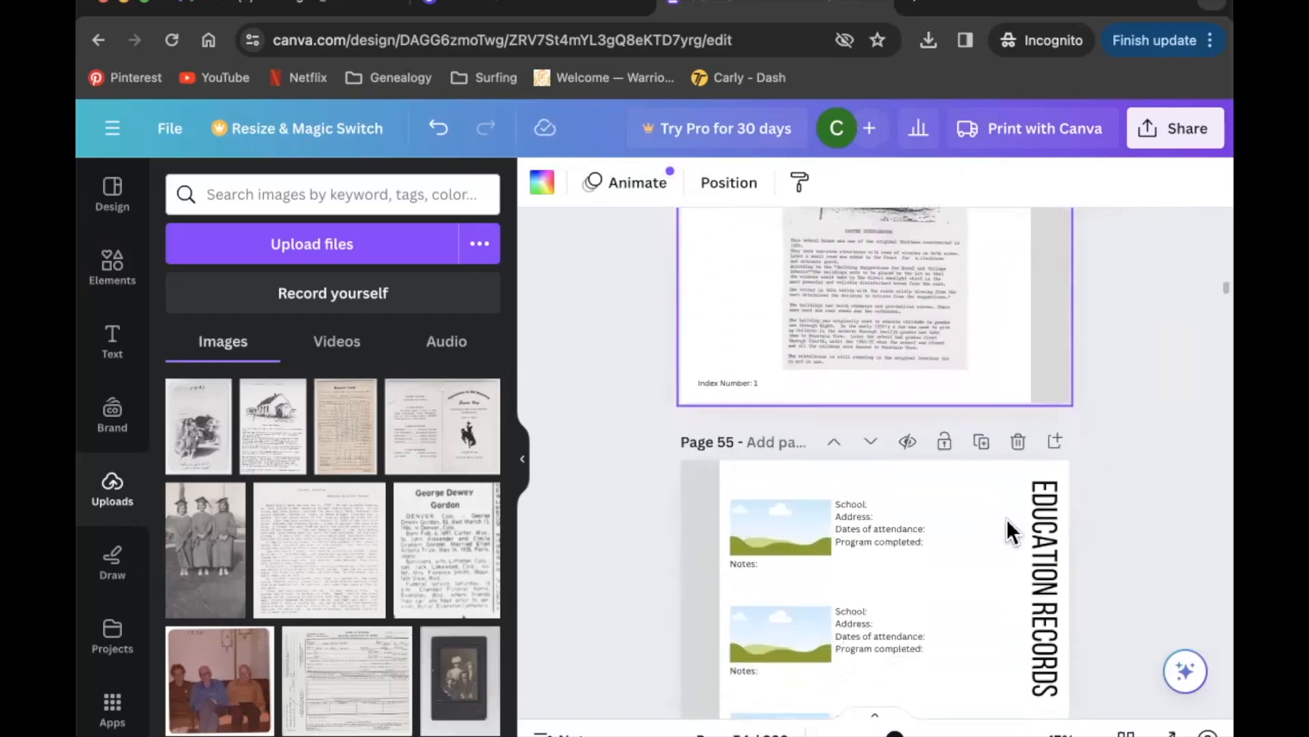
Fill the first picture frame on the Education Records page 55 with the uploaded schoolhouse document
scroll(1008, 528, down, 1)
scroll(1008, 528, up, 3)
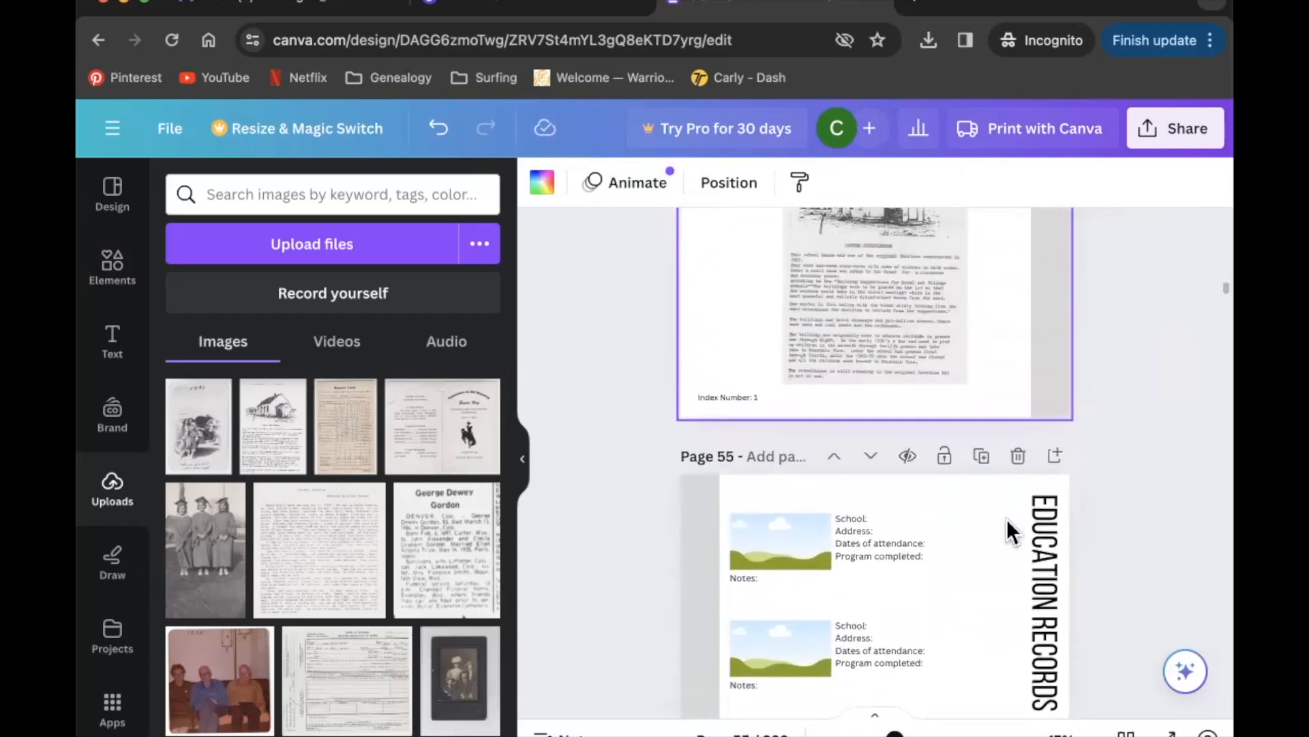
scroll(1007, 518, down, 3)
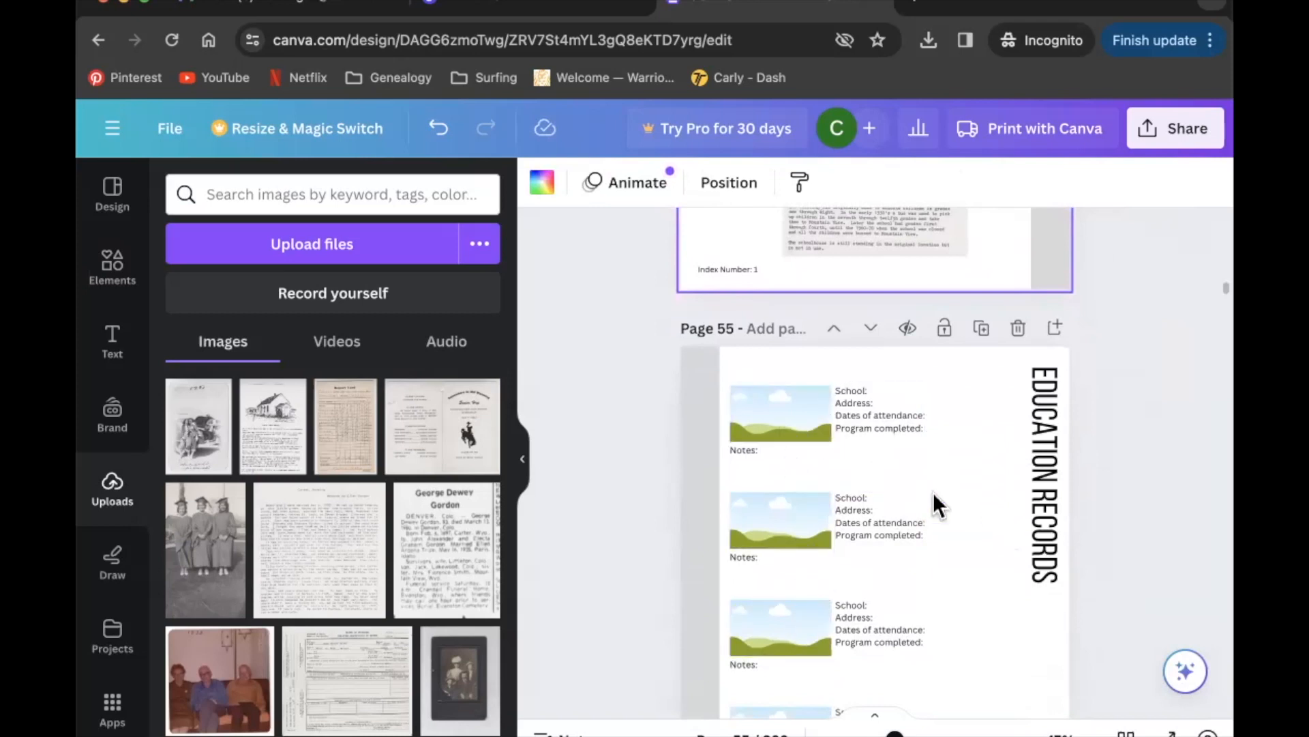
drag(273, 426, 644, 412)
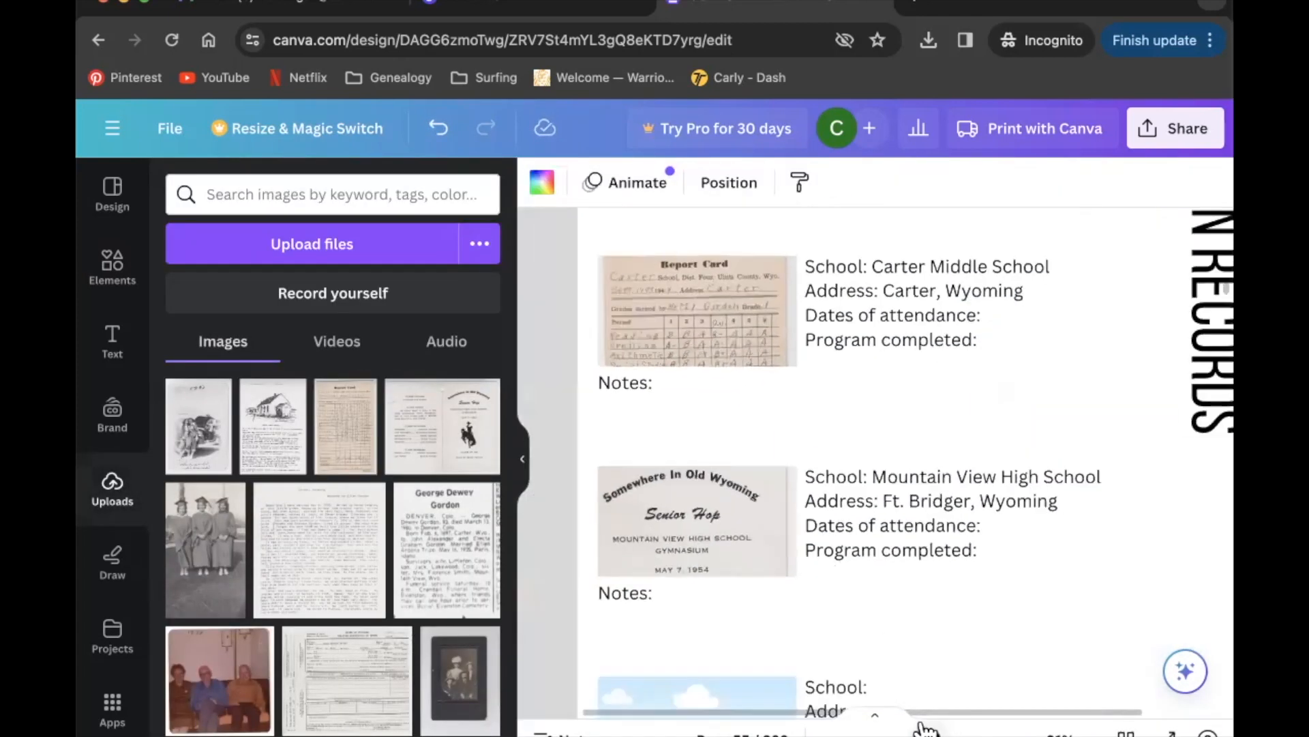
Reposition the Senior Hop program image inside its frame beside the Mountain View High School entry on page 55
drag(923, 727, 897, 729)
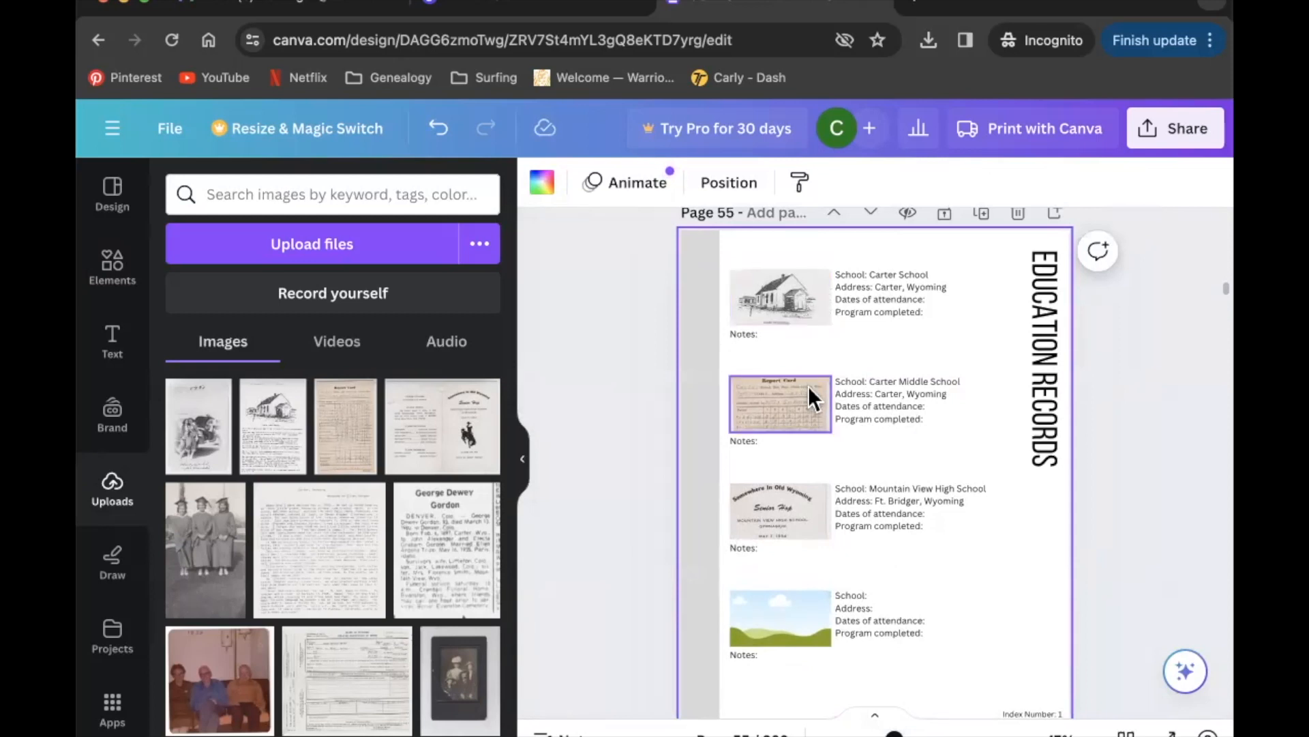
double_click(817, 514)
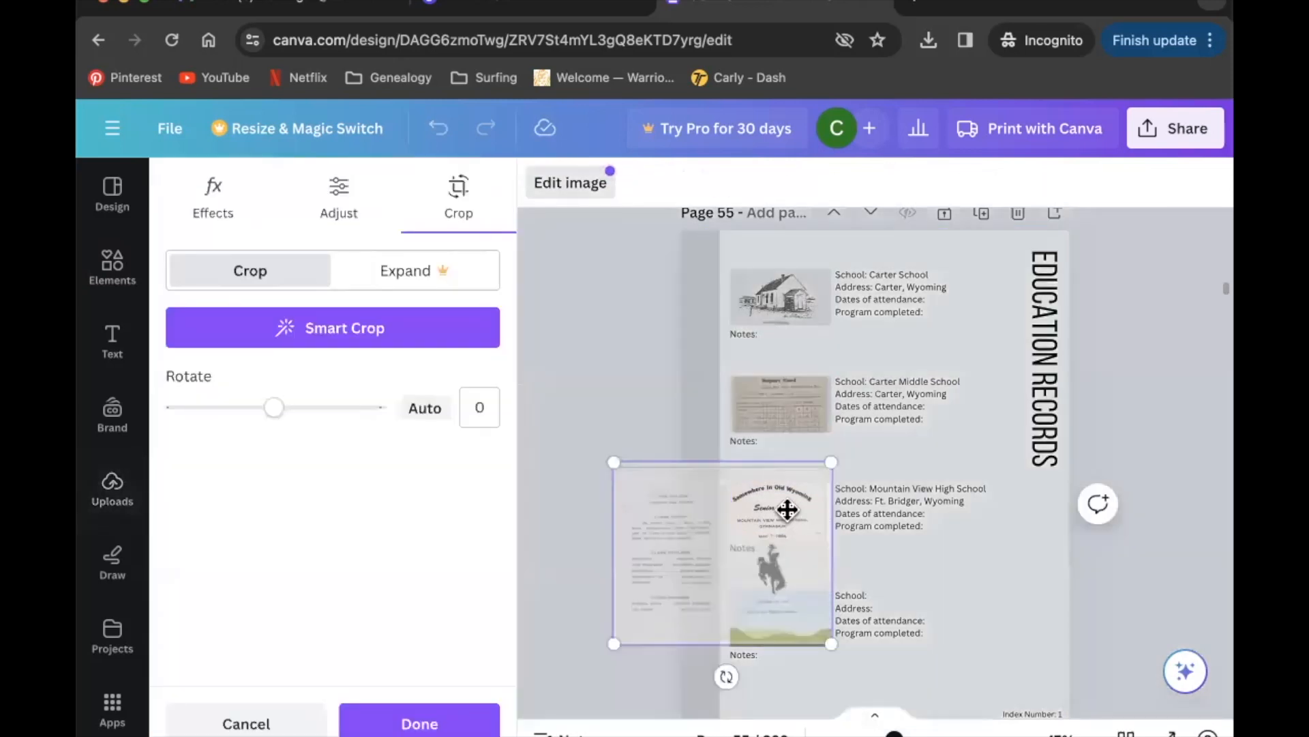
drag(796, 512, 800, 512)
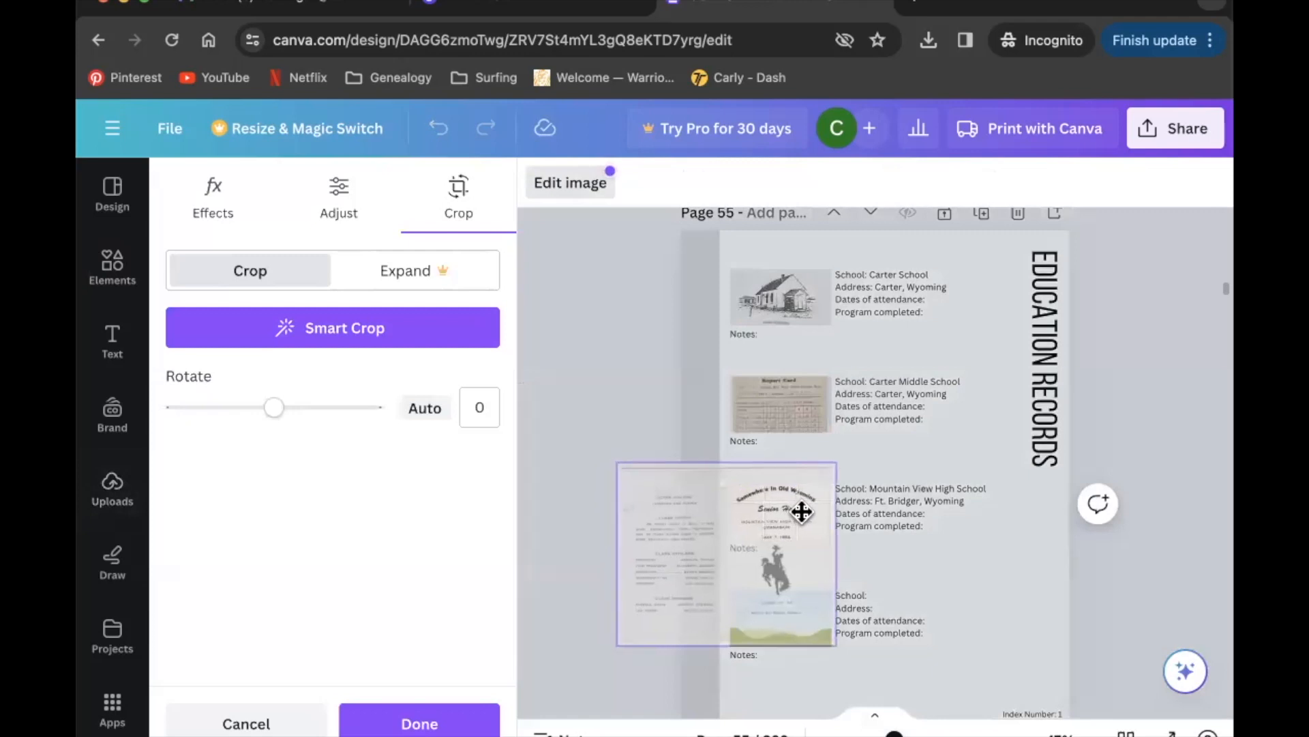
click(993, 547)
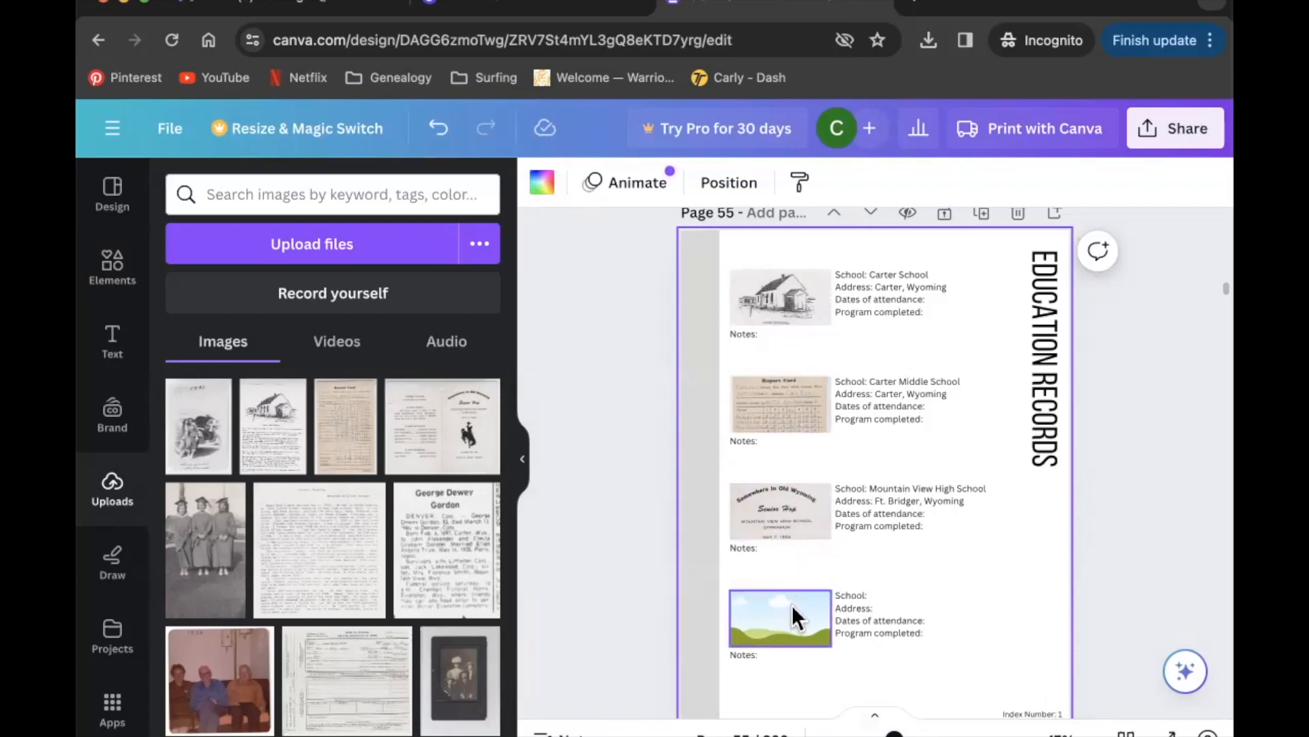
Try stretching the empty fourth picture frame on page 55 upward, and undo that resize
scroll(935, 689, down, 2)
click(783, 529)
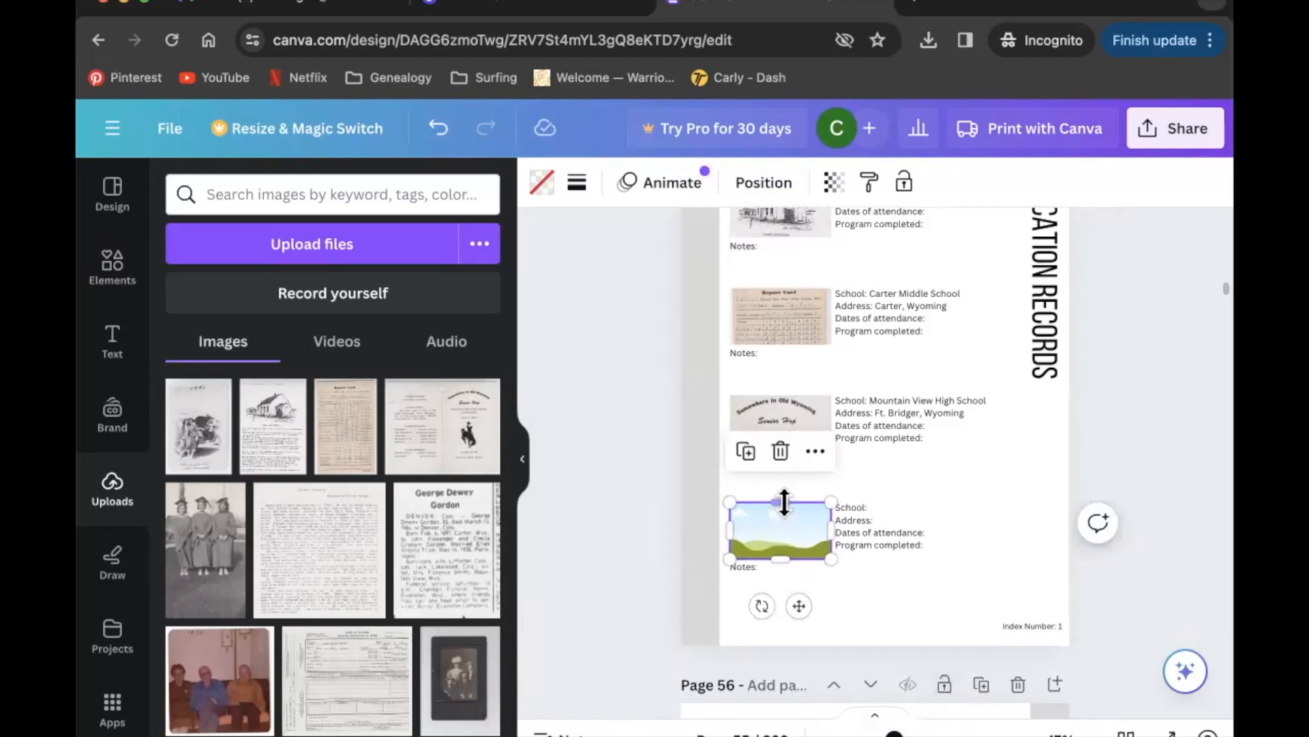
drag(781, 503, 782, 469)
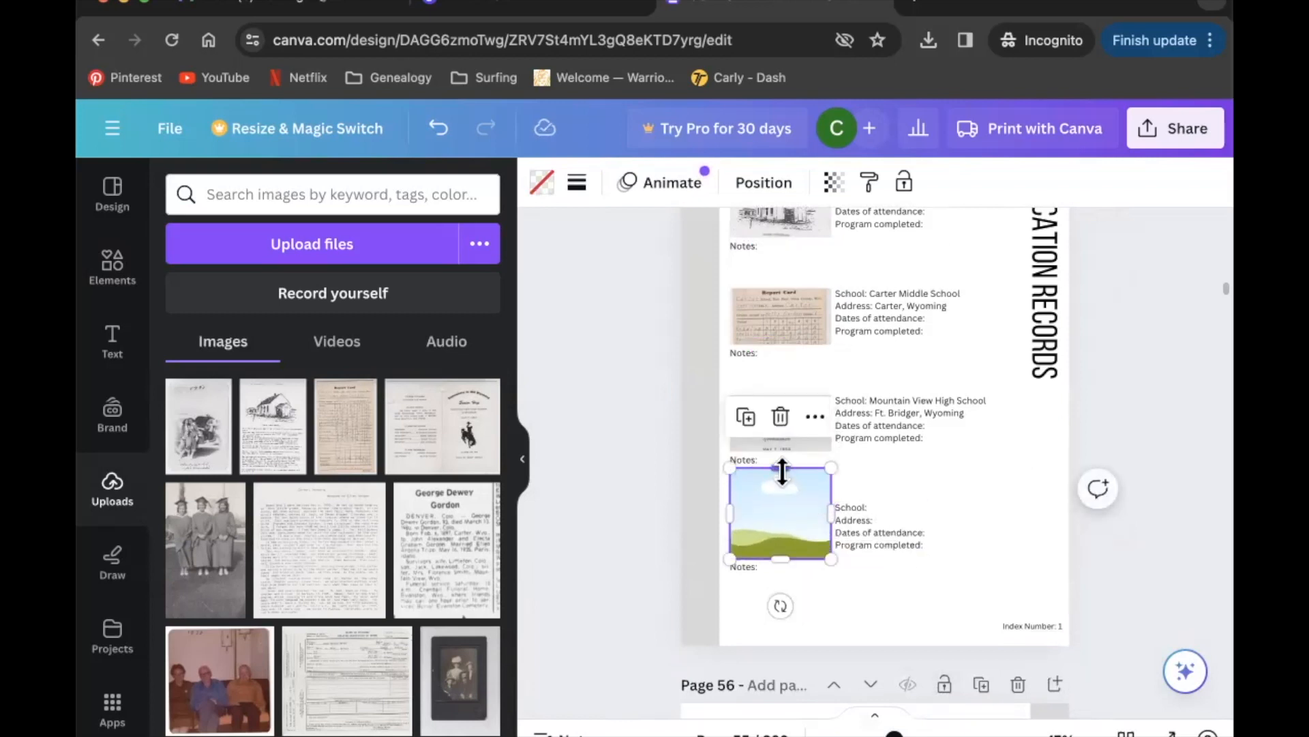
key(super+z)
click(992, 485)
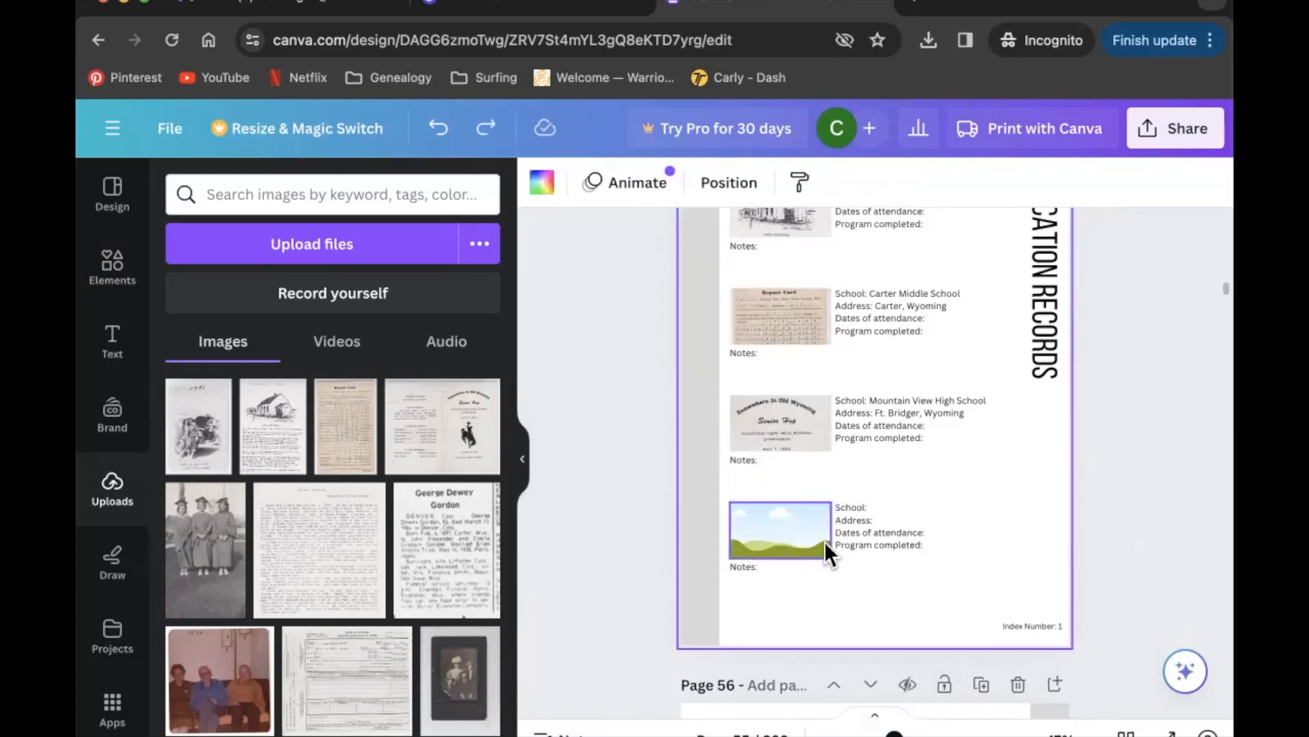
Add the uploaded report card below the School memories label on page 54, shrink it and tilt it slightly counter-clockwise
scroll(825, 539, up, 1)
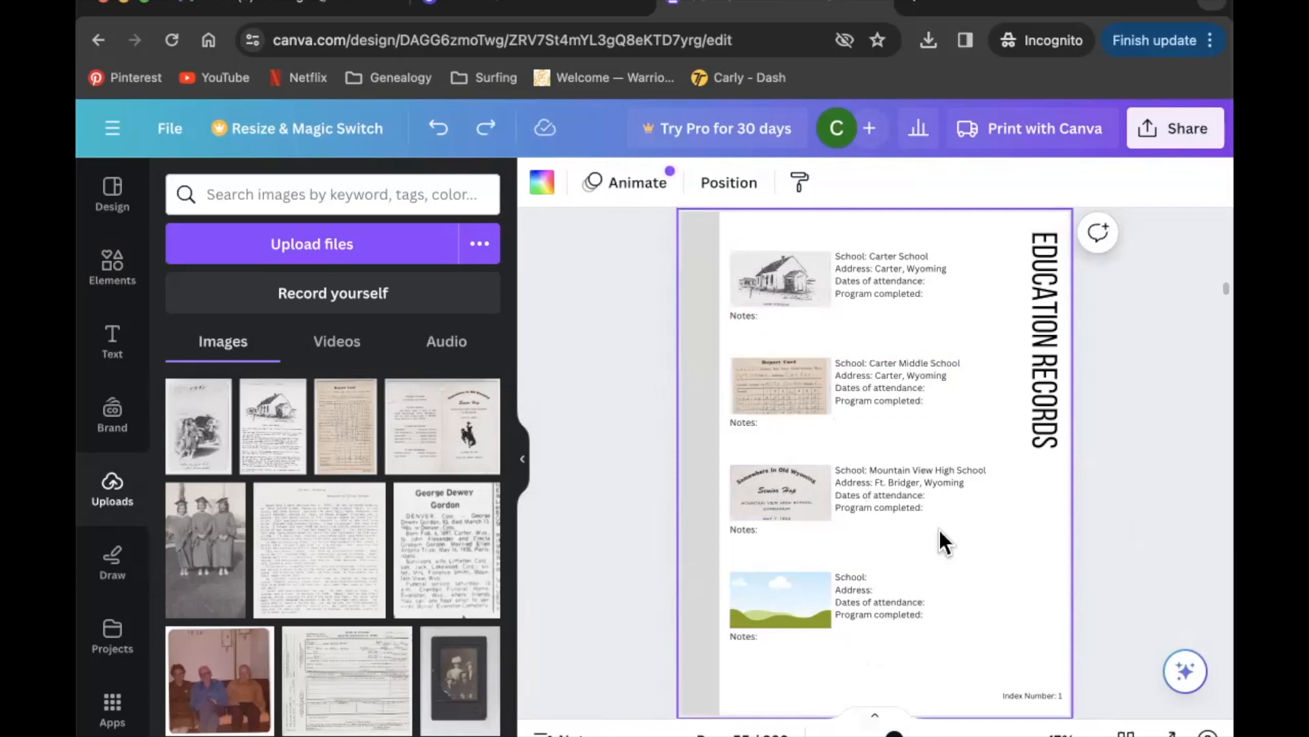
scroll(941, 616, up, 5)
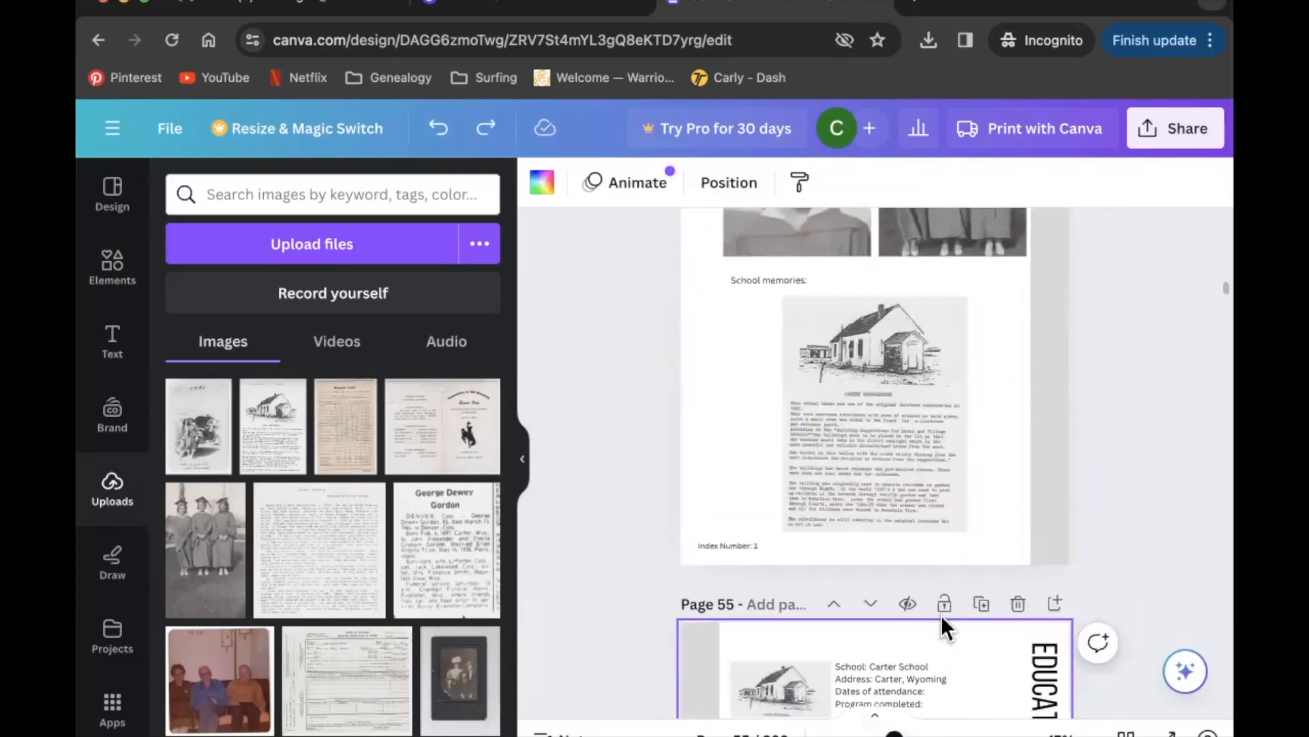
drag(350, 427, 747, 416)
drag(952, 380, 753, 386)
drag(739, 563, 757, 551)
Move the schoolhouse document toward the right margin of page 54 and adjust the tilted report card's position and size beside it
drag(882, 465, 924, 476)
drag(769, 461, 756, 444)
drag(820, 488, 833, 505)
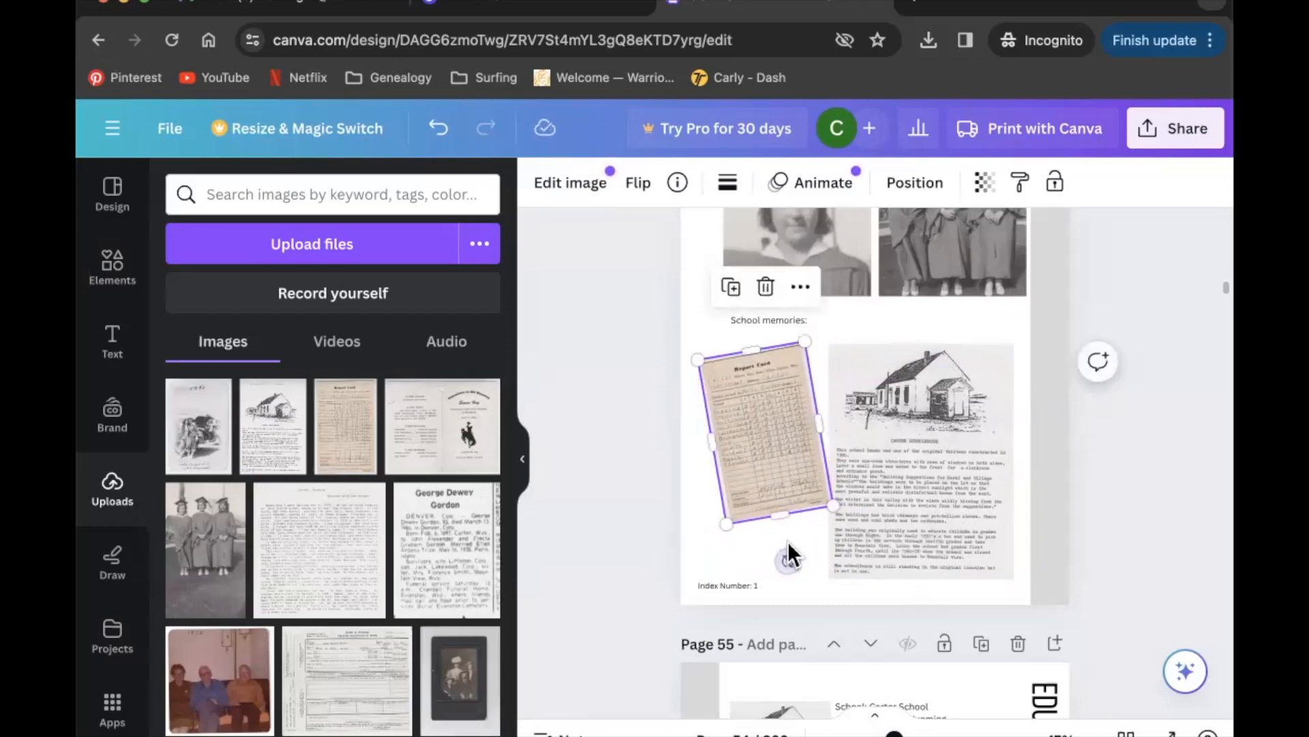
click(787, 541)
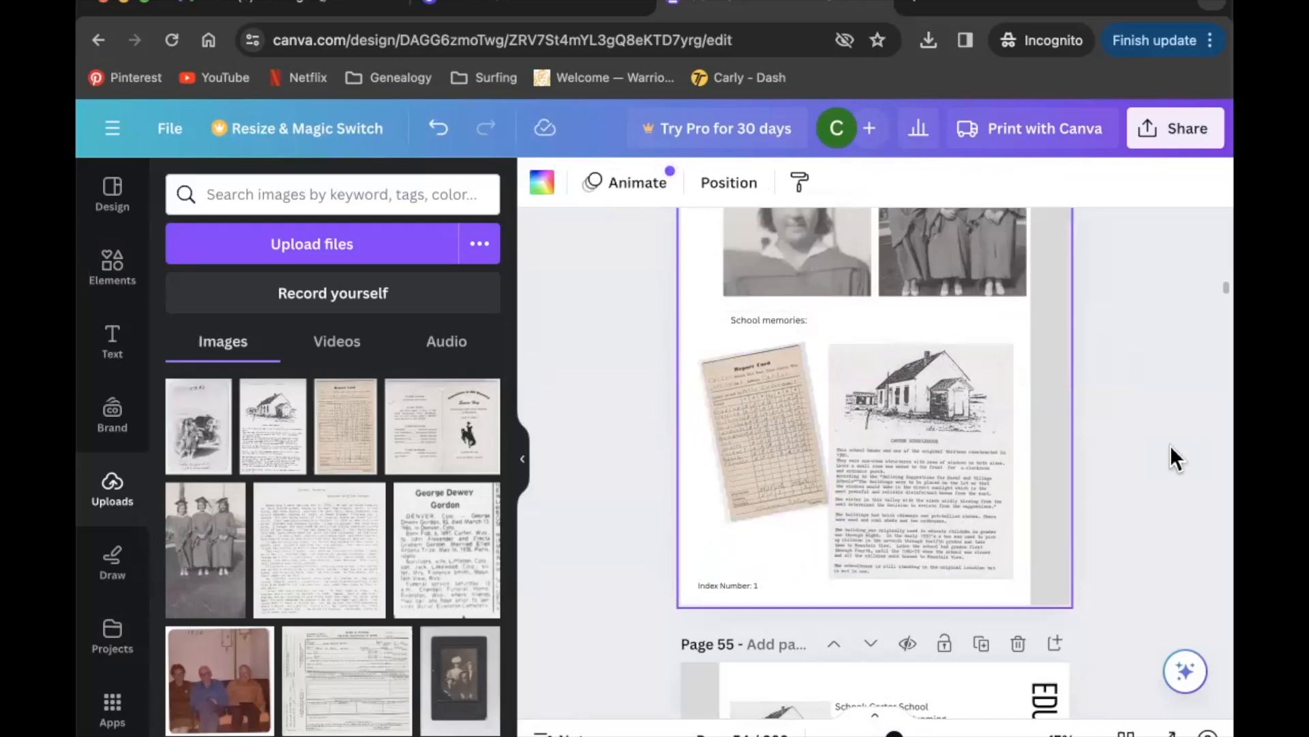
Add the uploaded photo of two girls by a car to page 54, shrink it and move it over the report card's lower end
drag(198, 454, 710, 520)
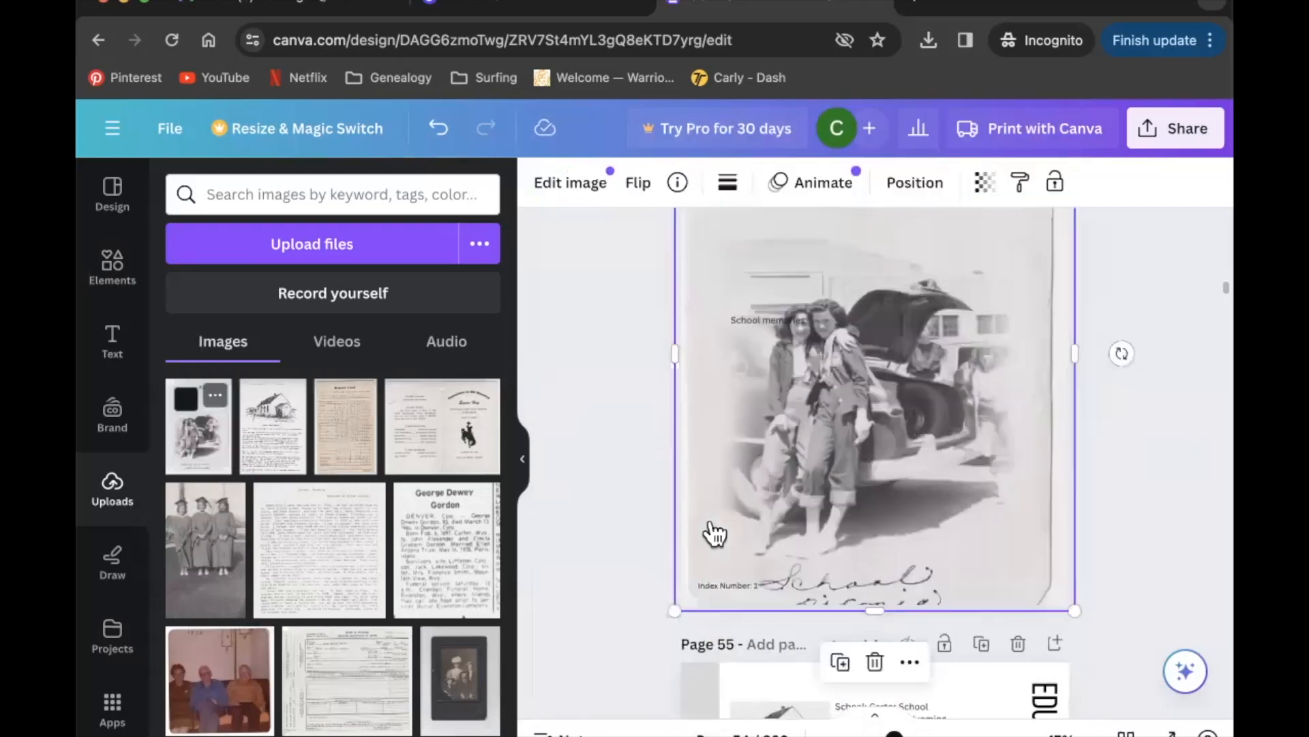
drag(1069, 608, 786, 238)
scroll(592, 357, up, 2)
drag(751, 286, 818, 599)
Shrink the car photo further and tilt it slightly clockwise so it overlaps the report card's lower-right corner
drag(854, 516, 794, 596)
drag(778, 696, 767, 706)
drag(775, 611, 782, 615)
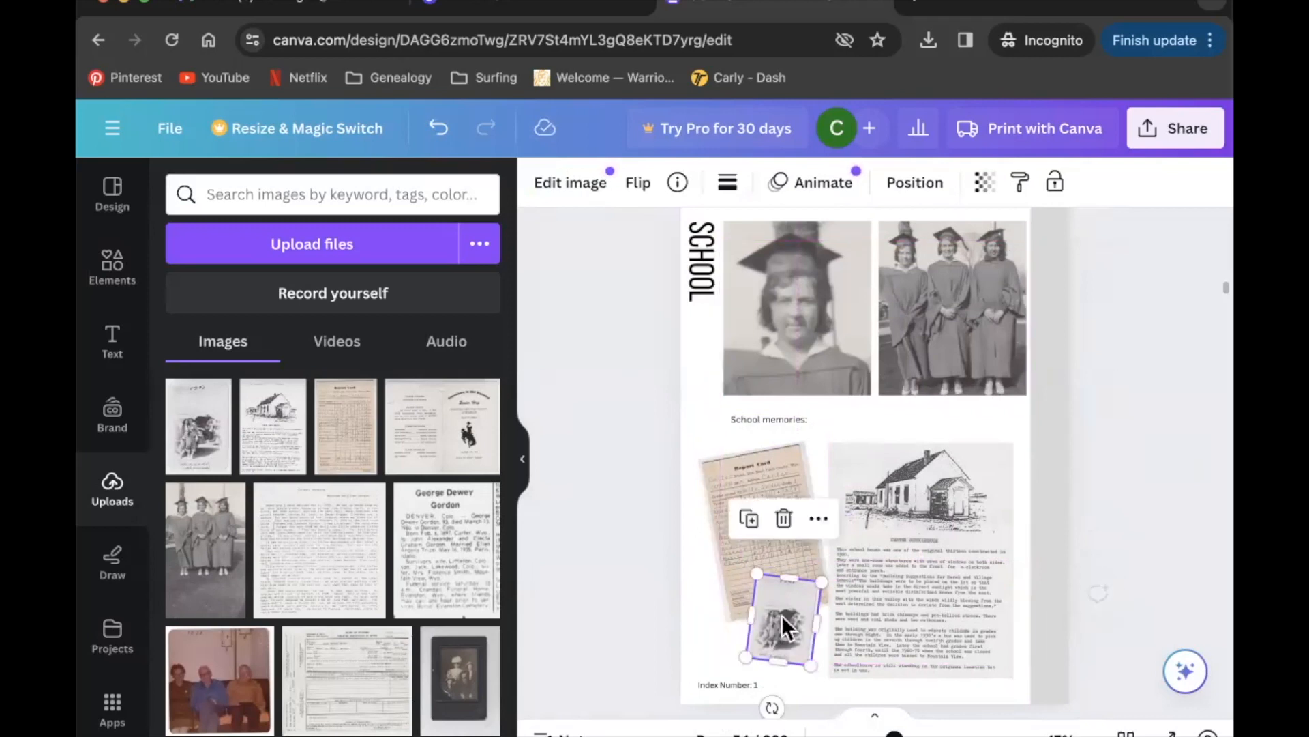
click(647, 572)
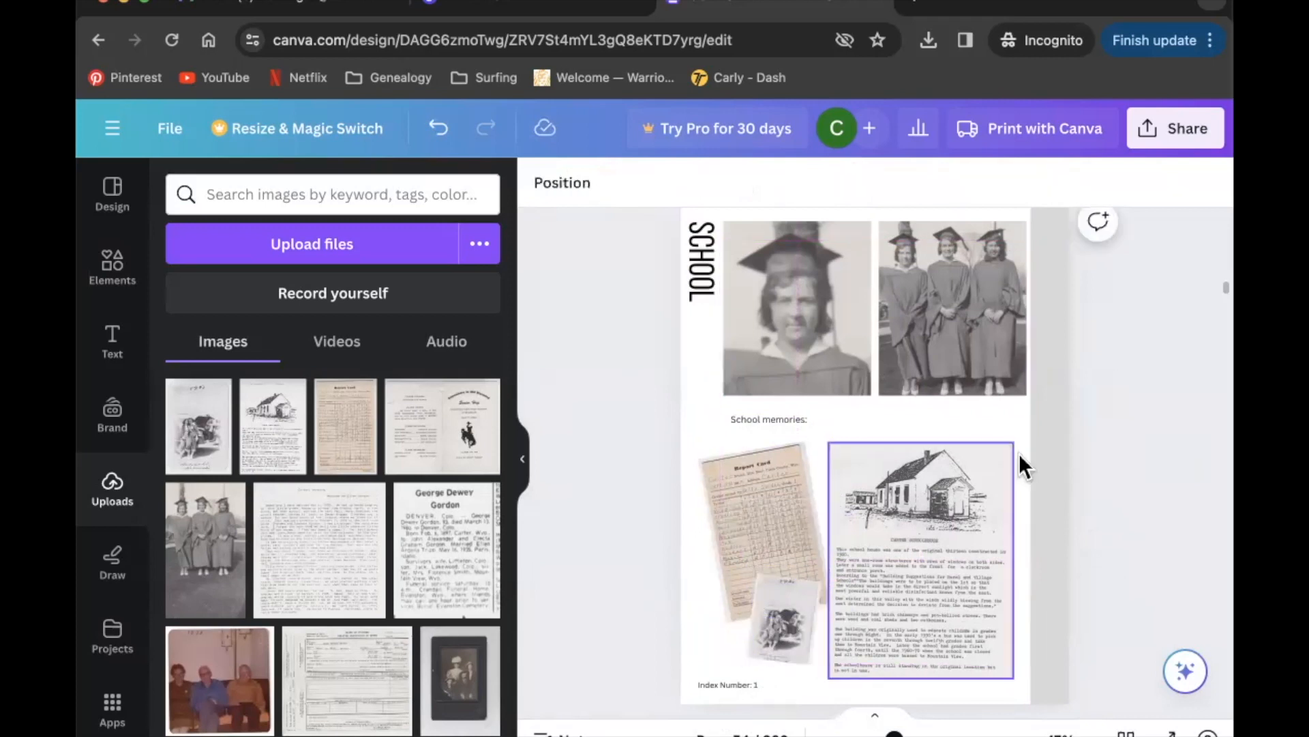
Switch to the grid view of all pages and review the School and Education Records pages 54 and 55
click(1126, 731)
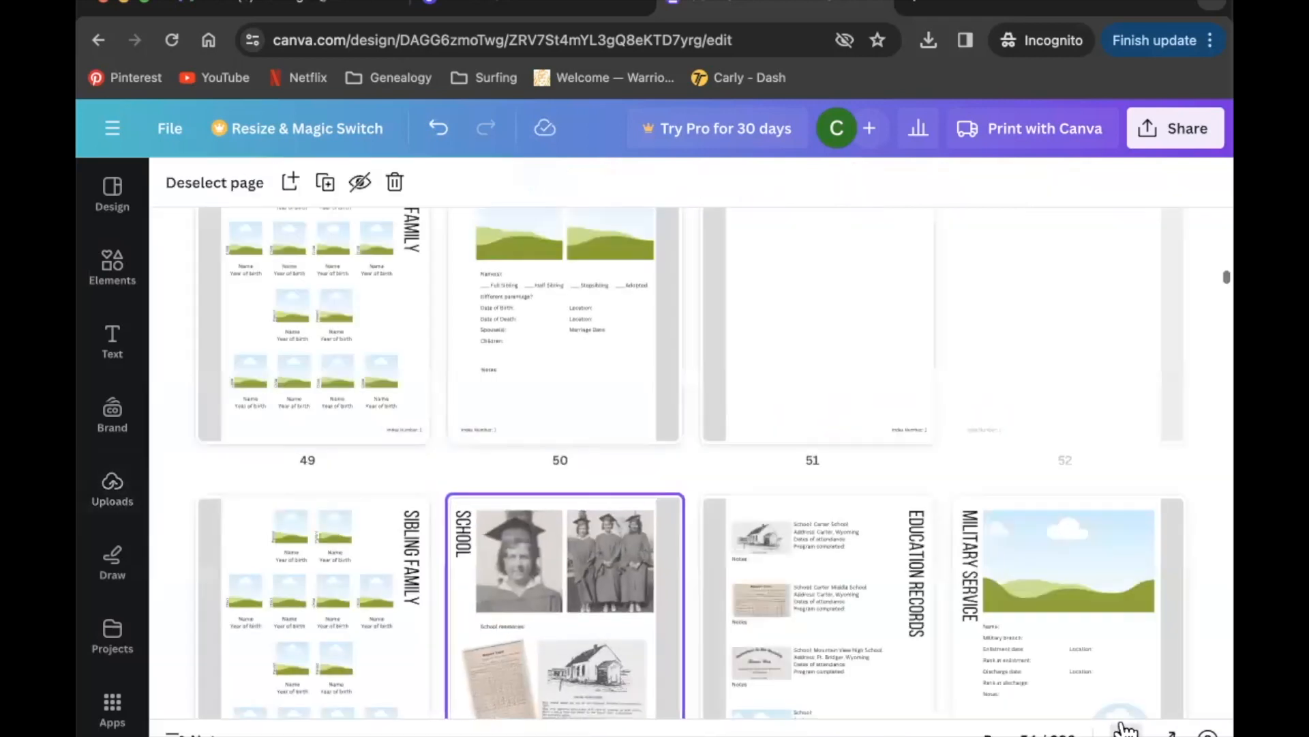
scroll(996, 434, down, 3)
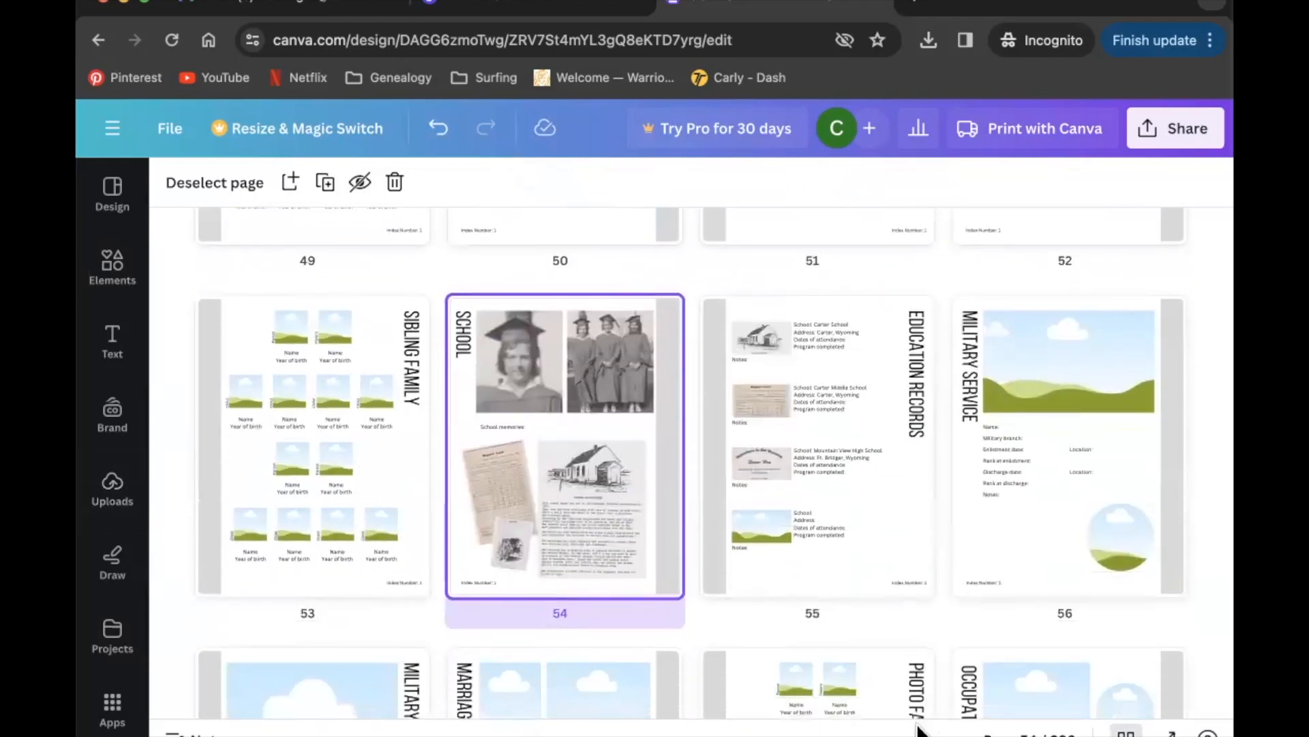